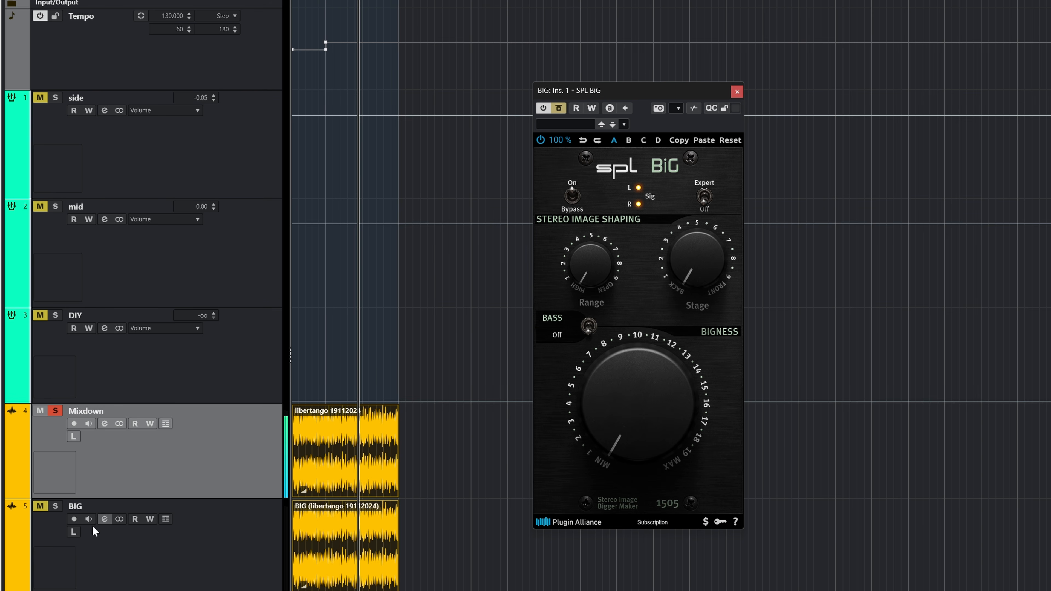
Step: Solo the BIG track together with the Mixdown track to hear both phase-cancelled against each other
left_click(39, 506)
left_click(55, 506)
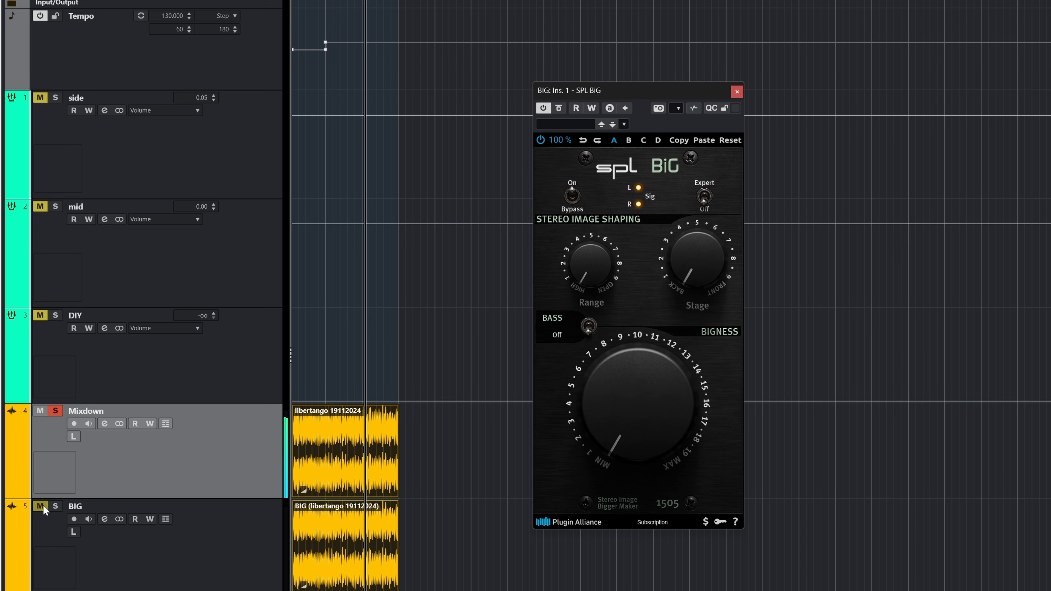
left_click(195, 557)
left_click(239, 458)
left_click(248, 525)
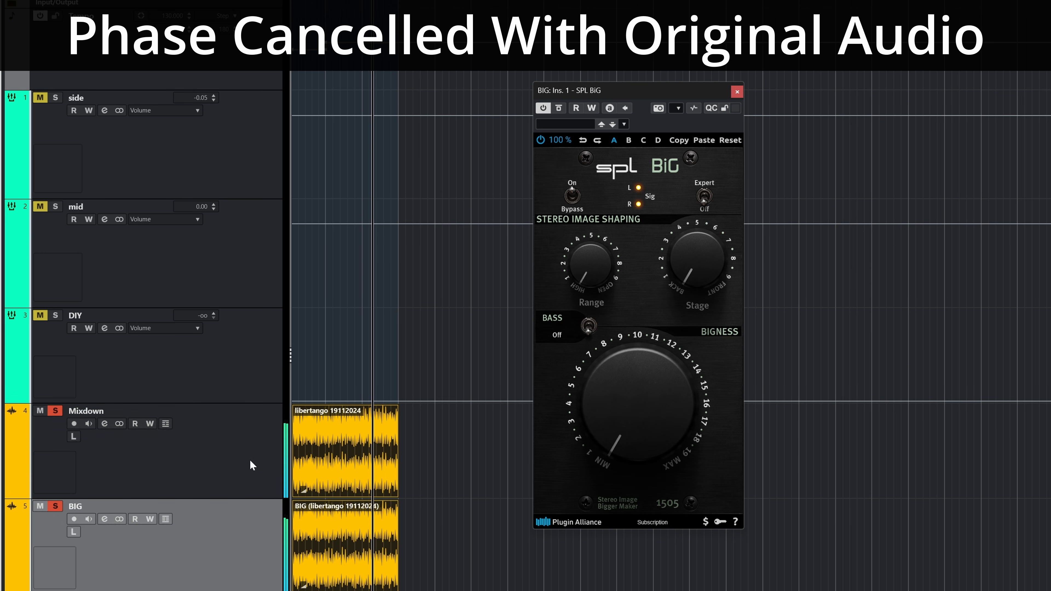
left_click(250, 461)
left_click(253, 513)
left_click(254, 468)
left_click(256, 543)
left_click(251, 482)
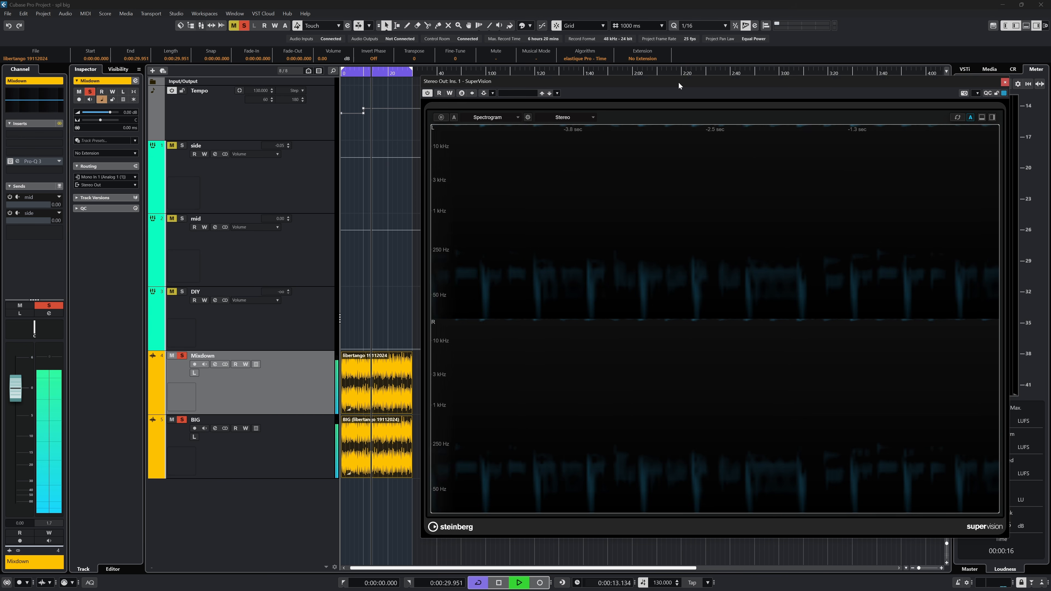
left_click_drag(678, 81, 686, 95)
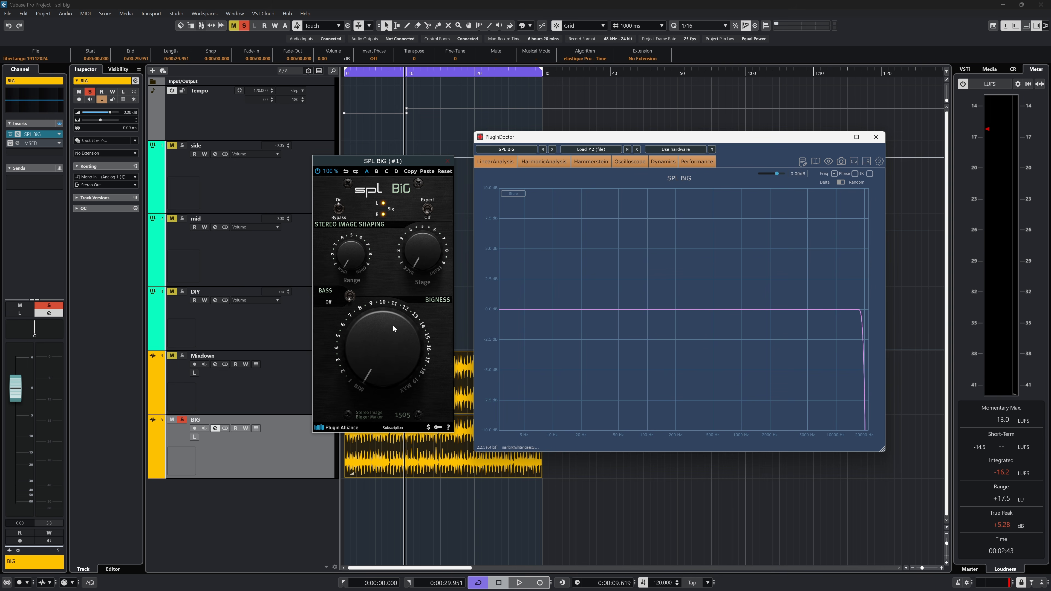
Step: Toggle SPL BiG's Bass switch in PluginDoctor to compare the response curves, and switch Bass on for the BIG track
left_click(349, 295)
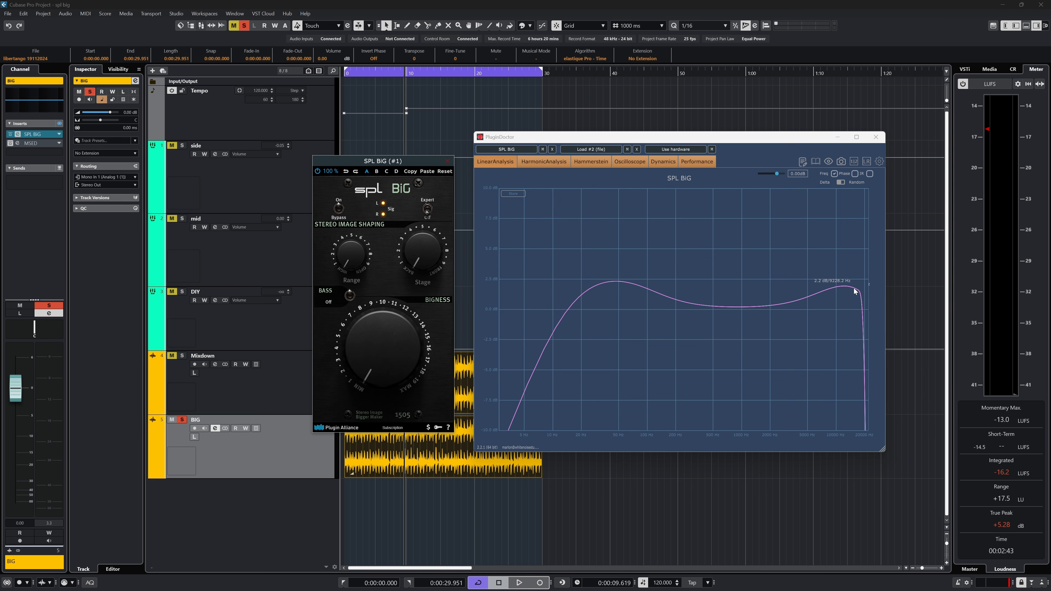
left_click(351, 295)
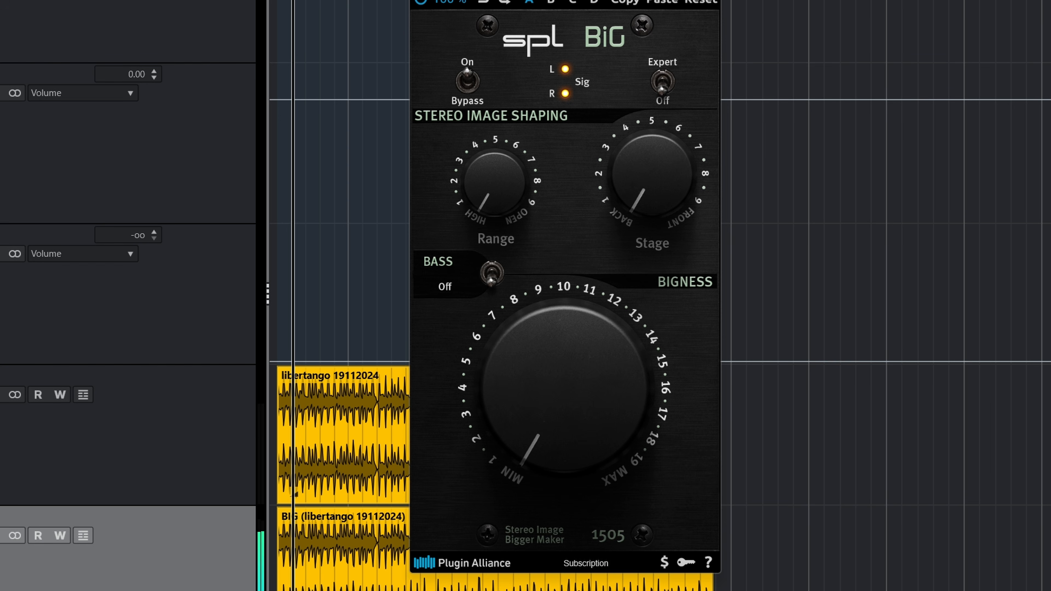
left_click_drag(565, 0, 549, 9)
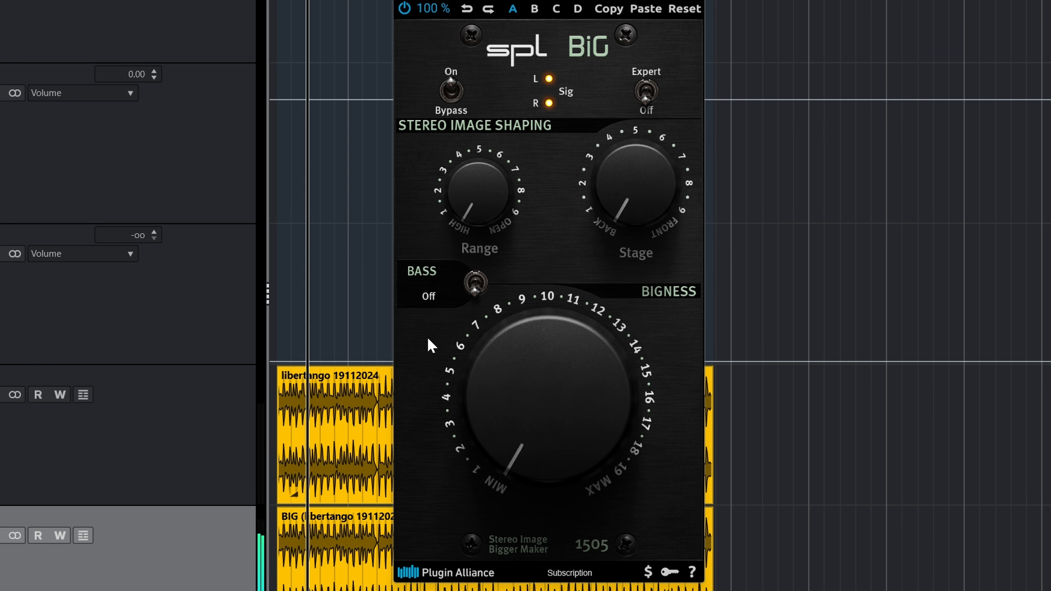
left_click(476, 283)
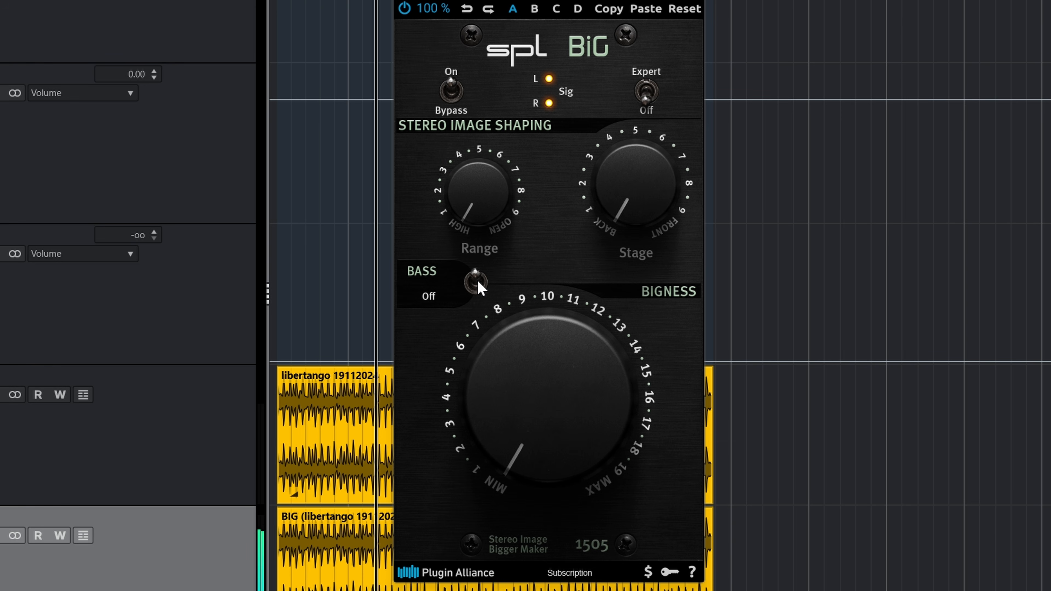
Step: Open the Mixdown track's Pro-Q 3 beside the SPL BiG window and take the EQ out of bypass
left_click(169, 459)
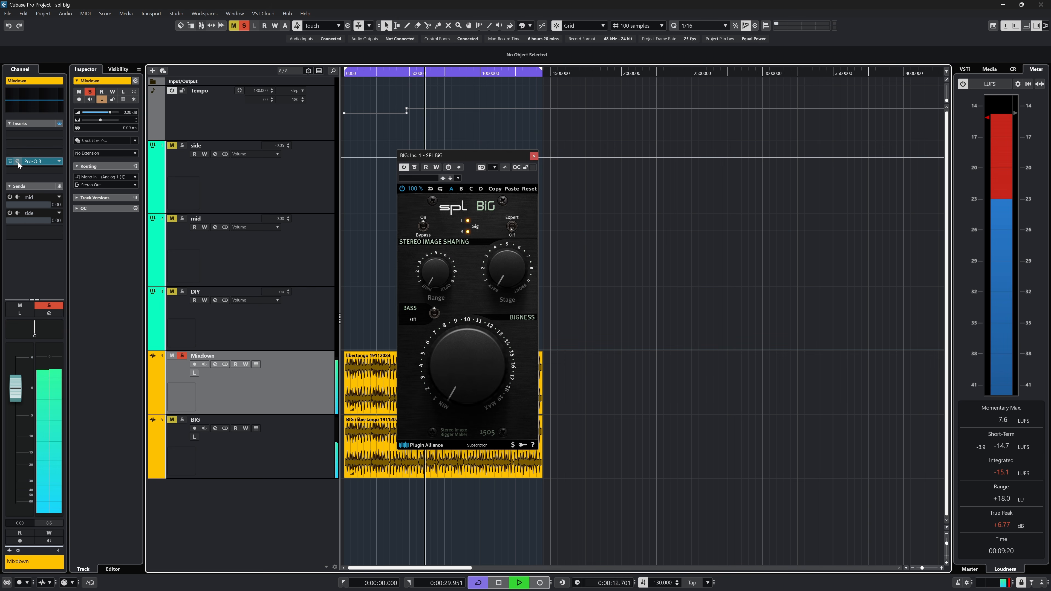
left_click(18, 162)
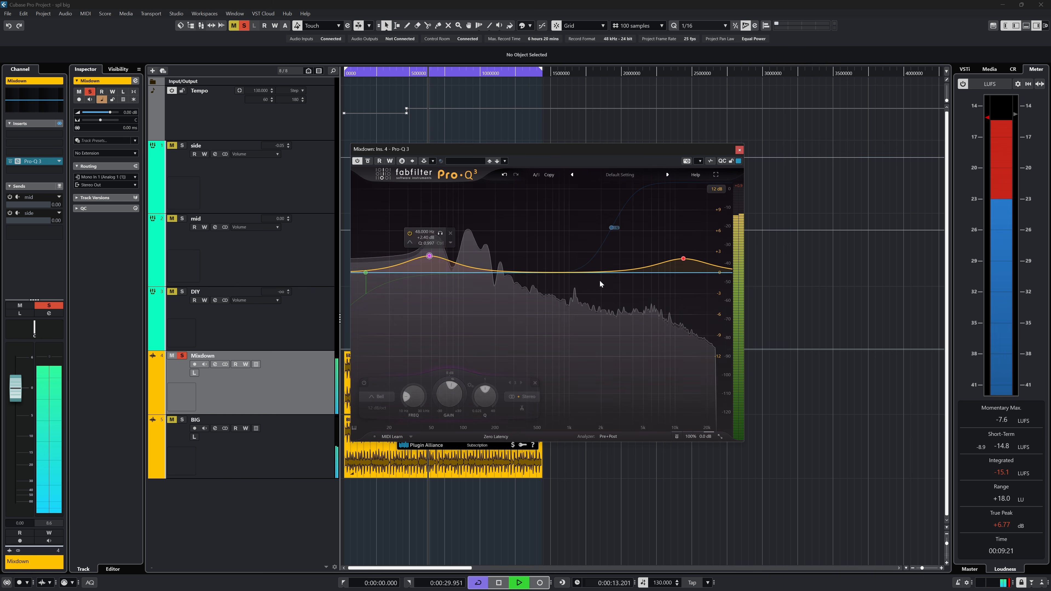
left_click_drag(512, 150, 737, 151)
left_click_drag(475, 157, 416, 164)
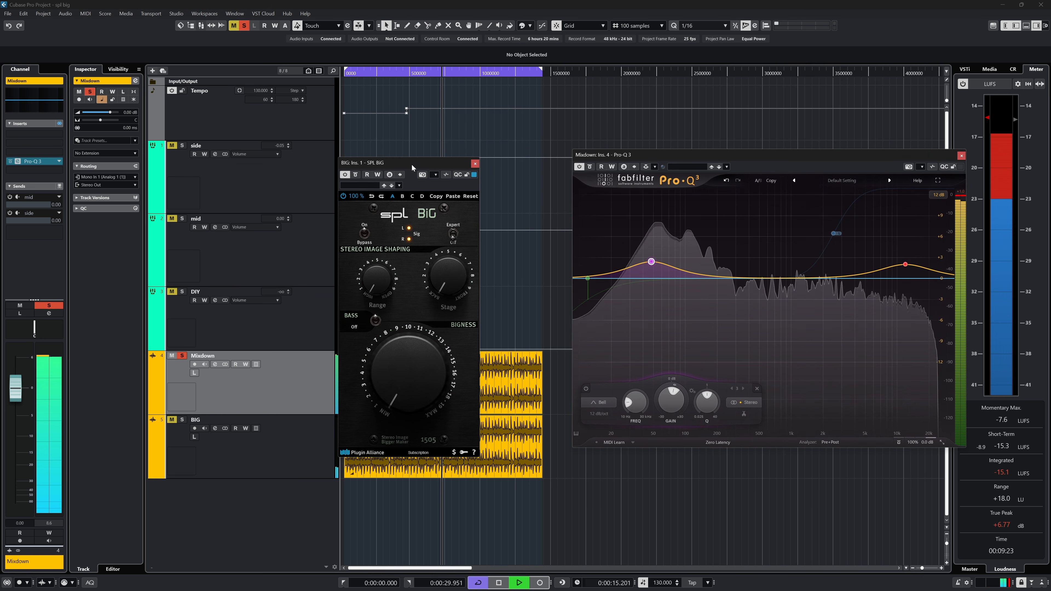
left_click_drag(662, 155, 574, 166)
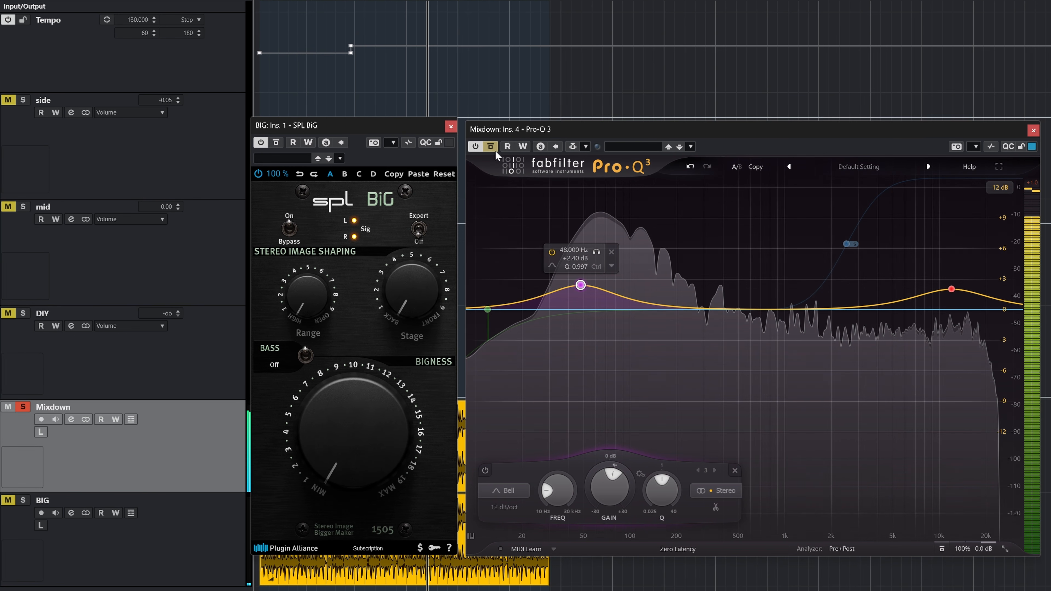
left_click(502, 178)
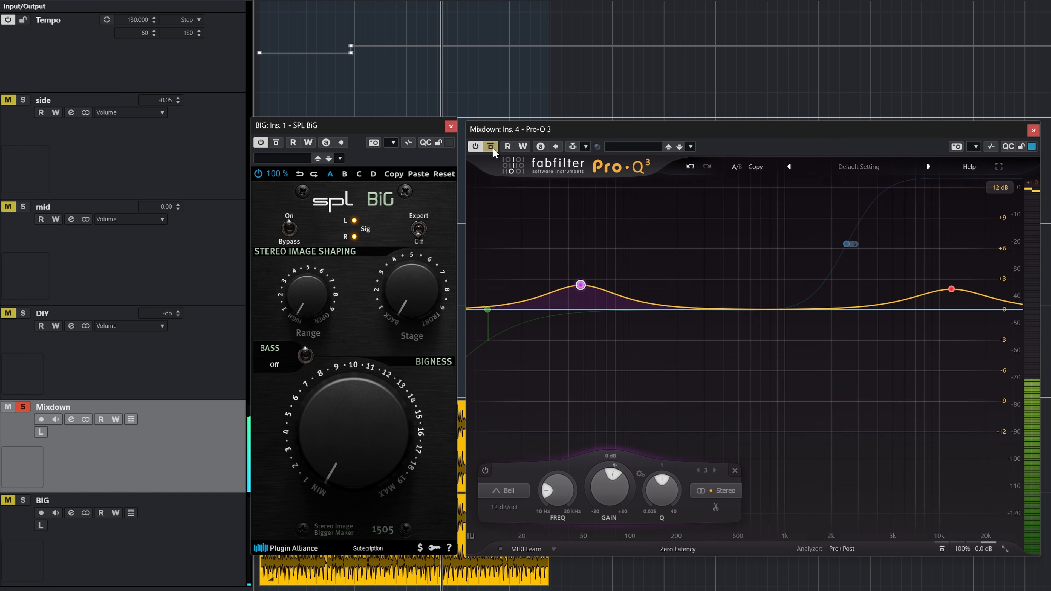
left_click(491, 147)
Step: Alternate solo between the BIG and Mixdown tracks to compare SPL BiG's bass effect with the 48 Hz, +2.40 dB EQ boost
left_click(23, 500)
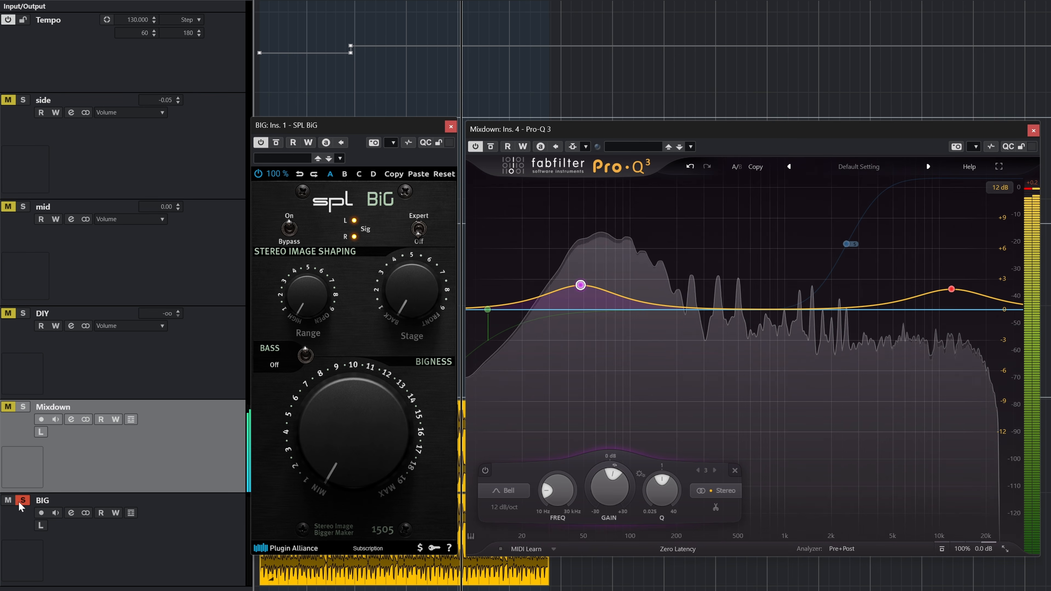
left_click(23, 407)
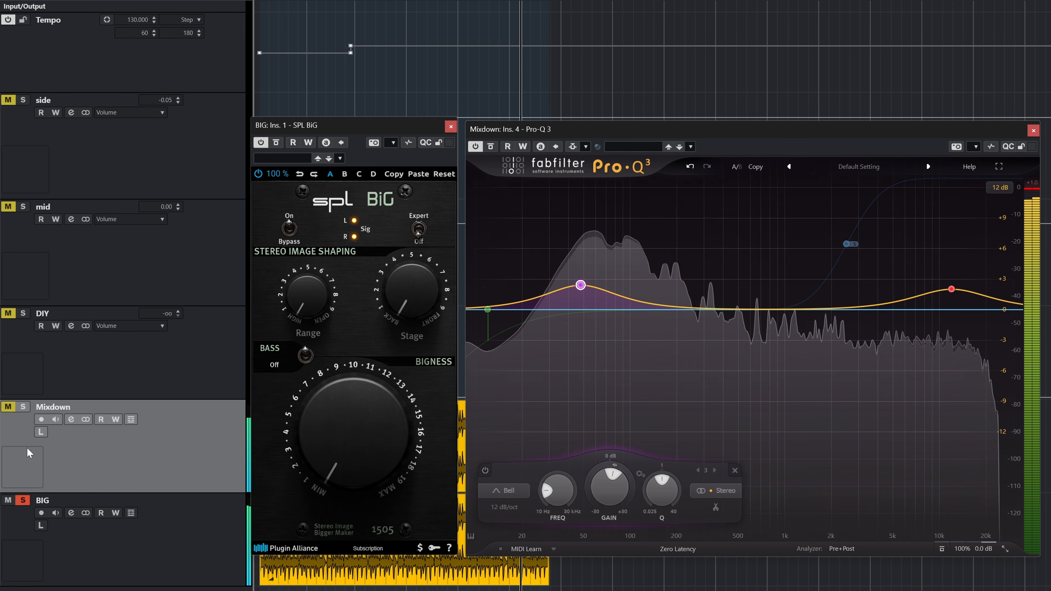
left_click(23, 407)
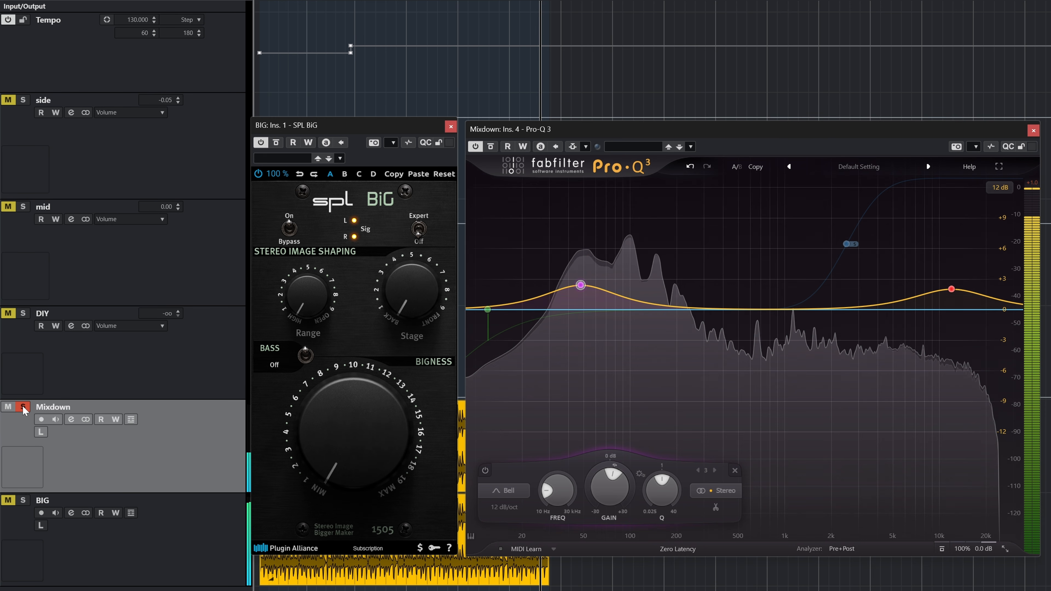
mouse_move(647, 492)
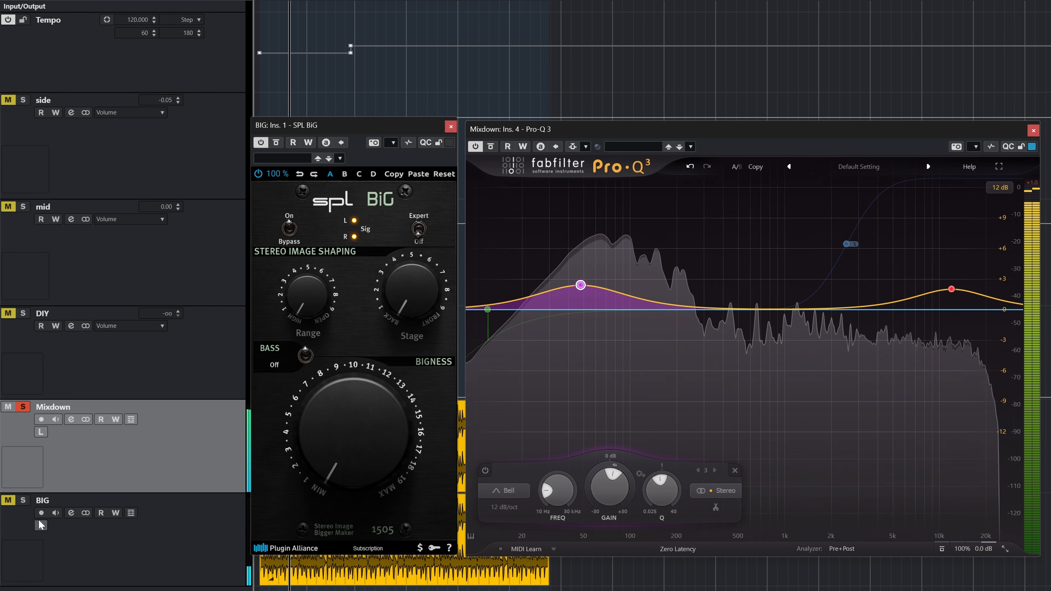
left_click(23, 501)
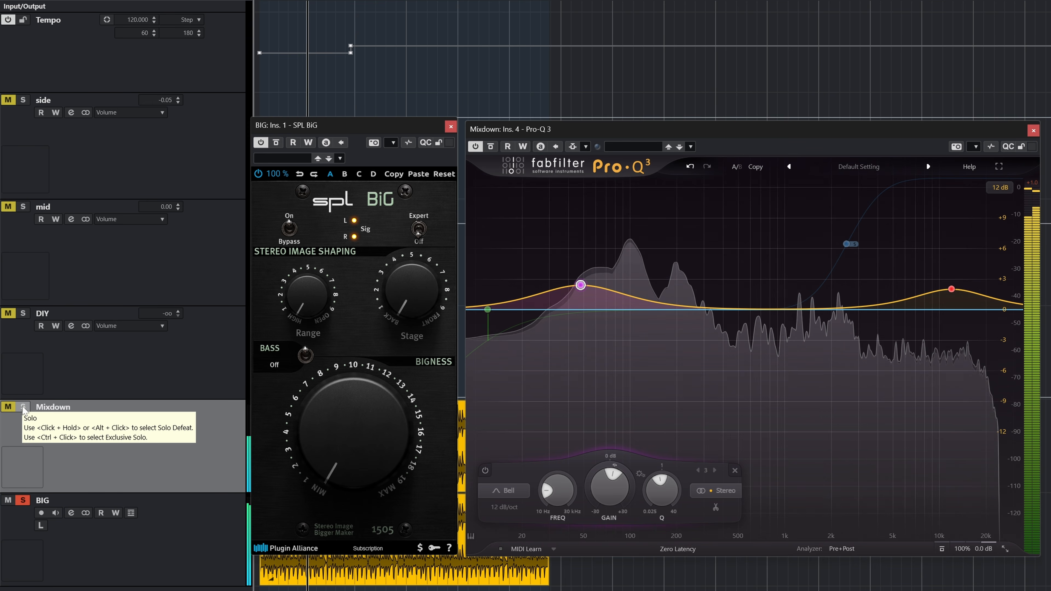
left_click(24, 407)
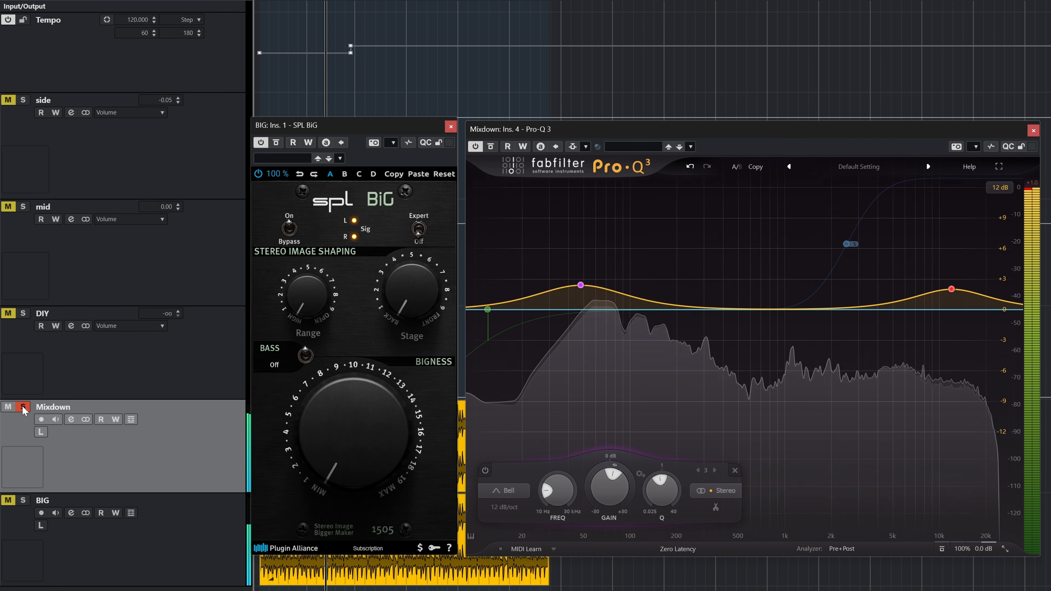
left_click(23, 501)
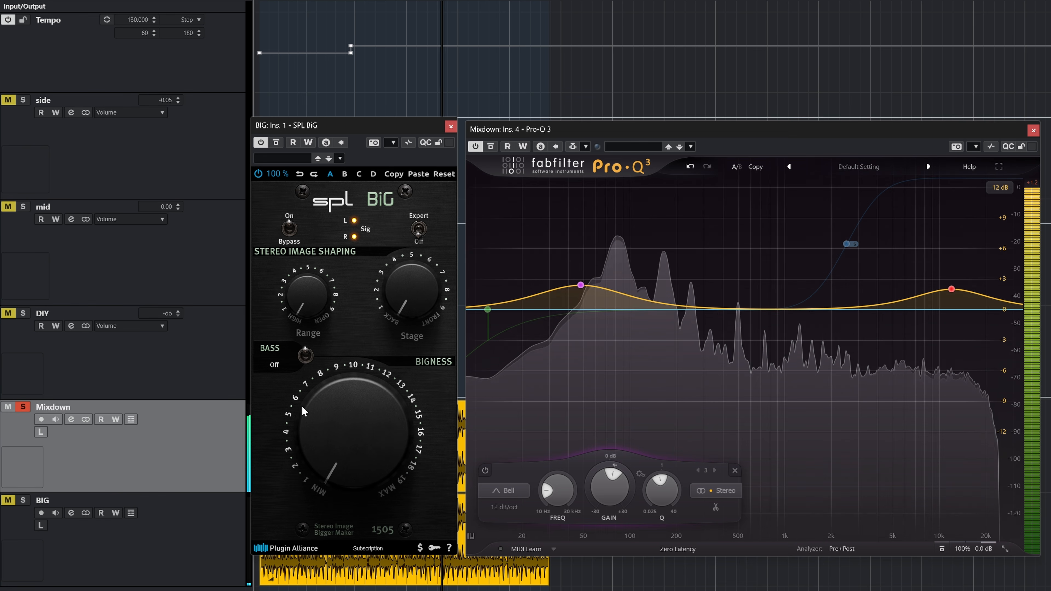
Step: Set the Mixdown EQ's 48 Hz bell band to Mid and alternate solo between BIG and Mixdown to compare them
left_click(718, 490)
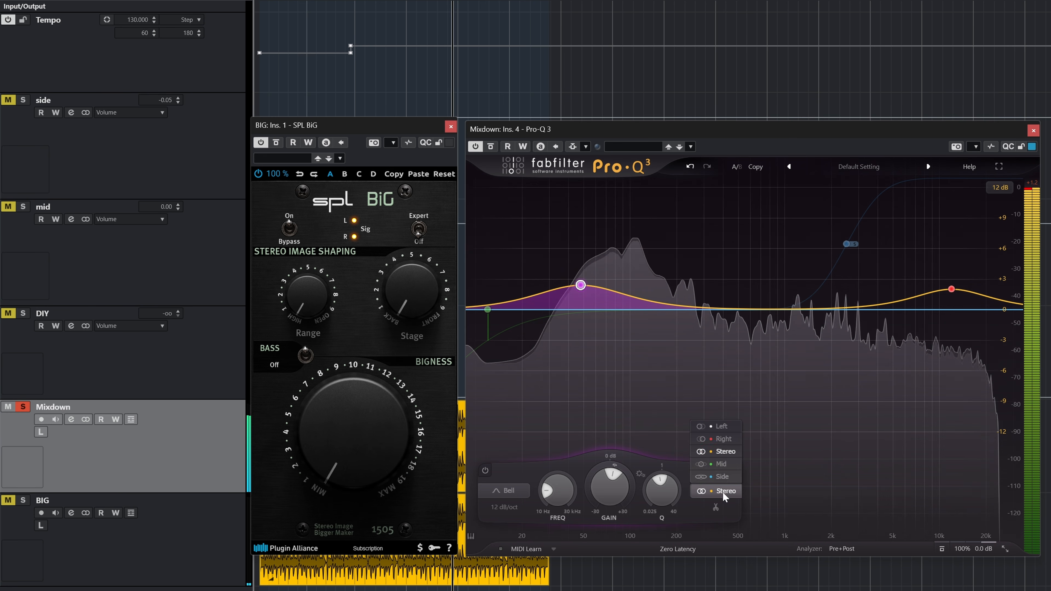
left_click(720, 464)
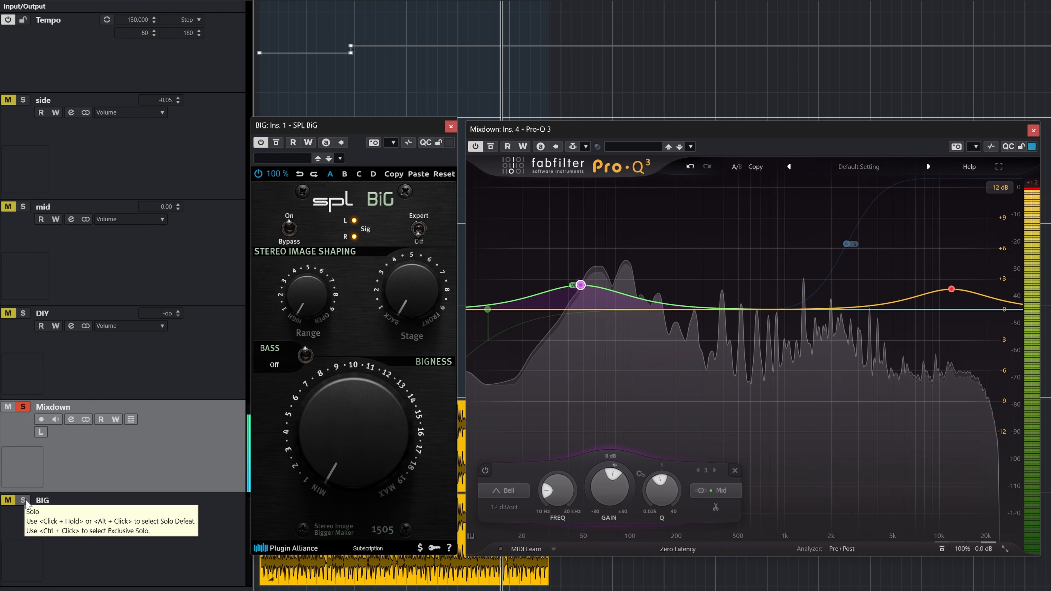
left_click(23, 499)
left_click(23, 407)
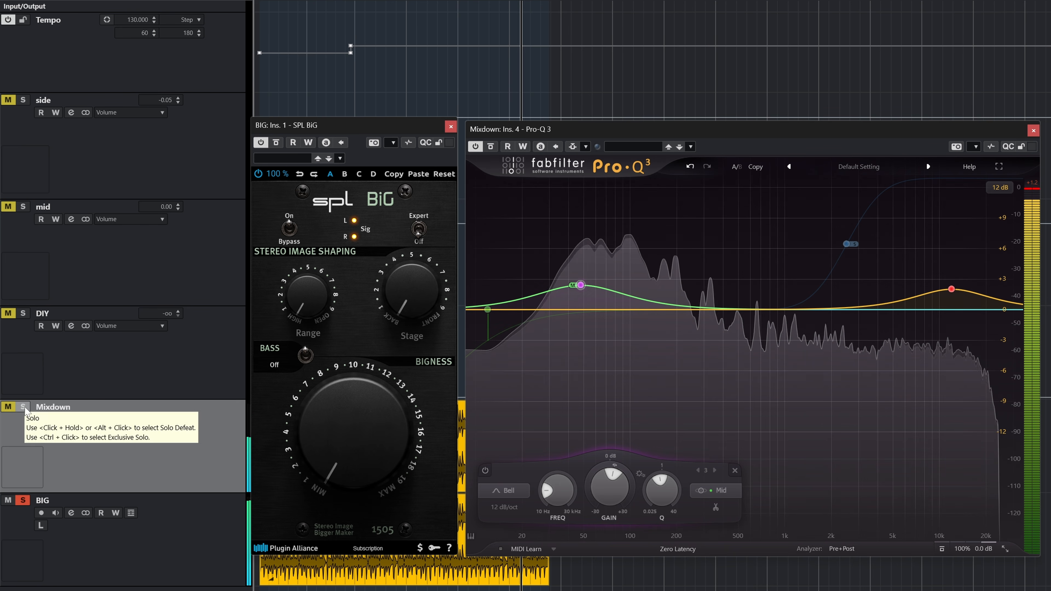
left_click(24, 407)
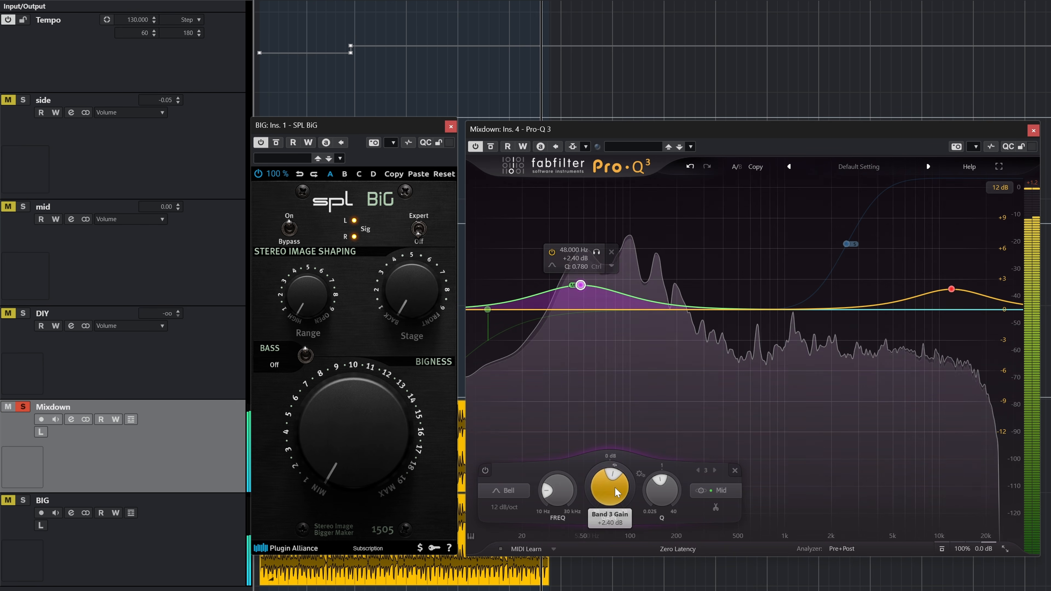
left_click(717, 490)
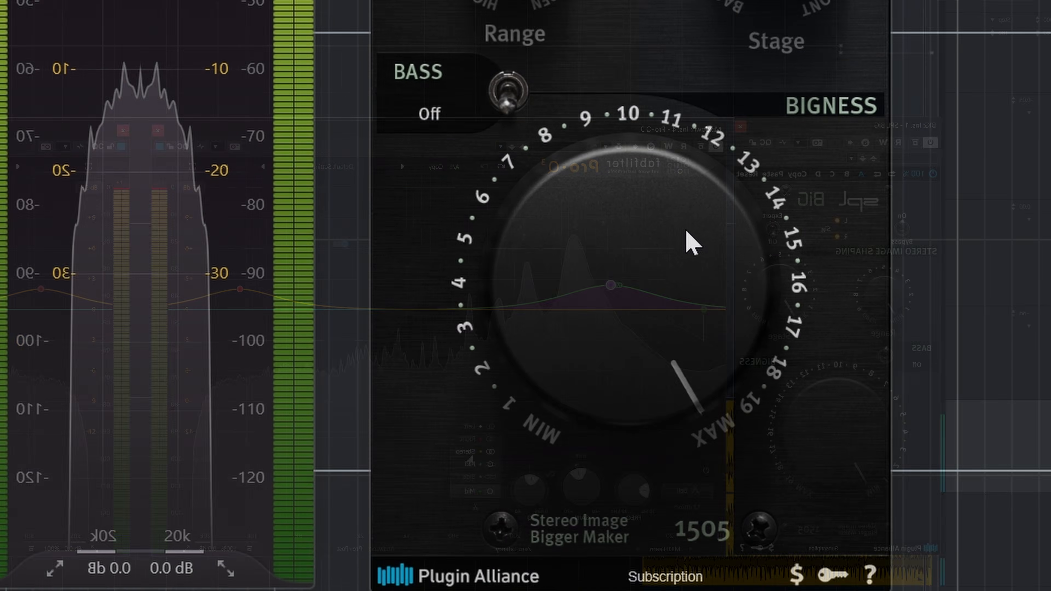
Step: Sweep SPL BiG's Bigness knob down to minimum and back up to maximum
left_click_drag(686, 230, 633, 161)
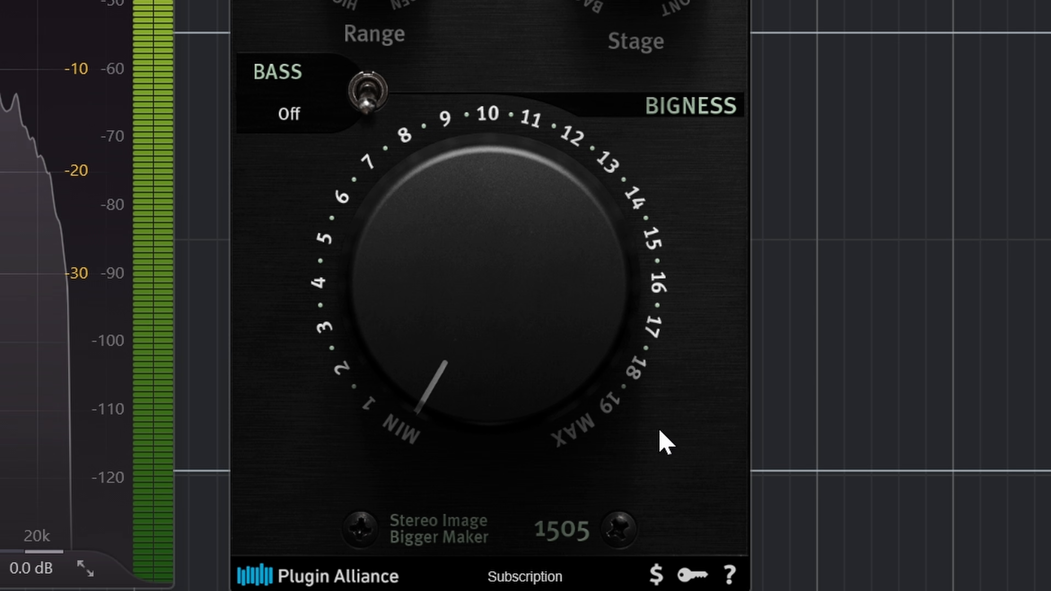
left_click_drag(450, 309, 443, 246)
left_click_drag(439, 78, 463, 19)
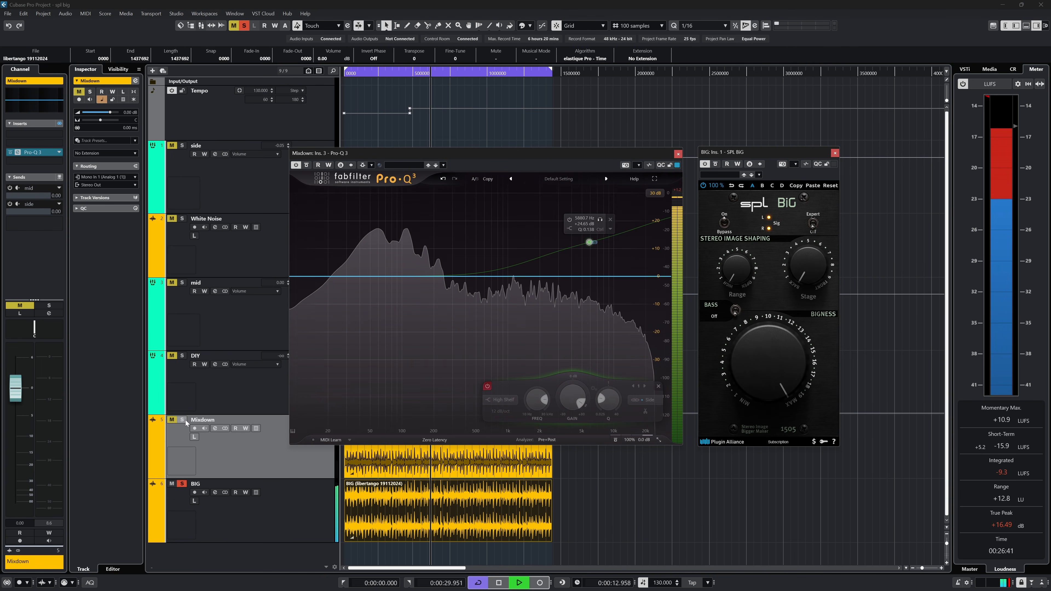
Step: Enable the 5880.7 Hz, +24.65 dB Side high shelf on Mixdown and alternate solo with the BIG track to compare them
left_click(183, 420)
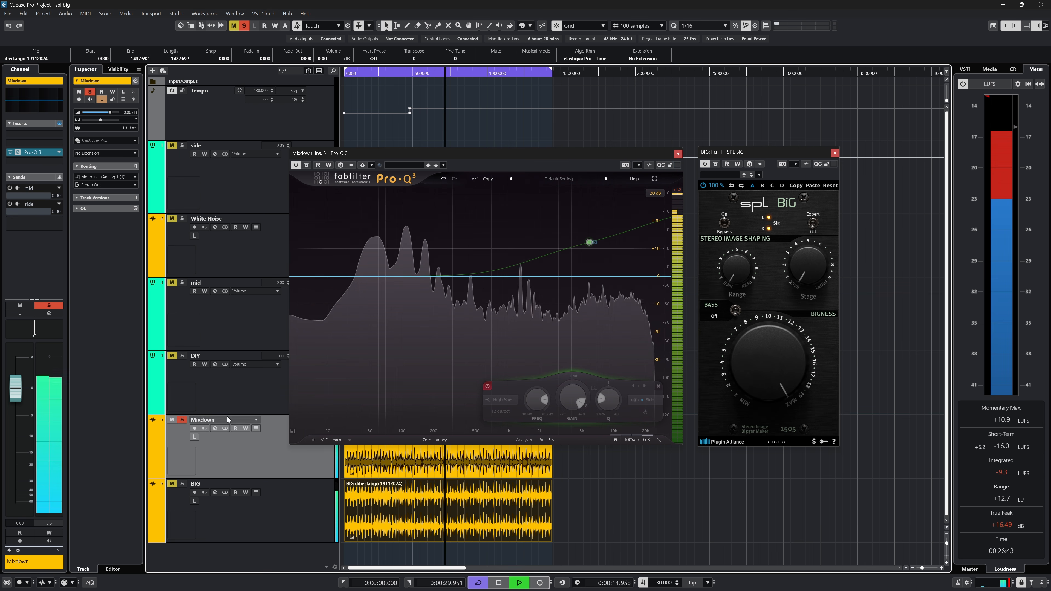
left_click(395, 463)
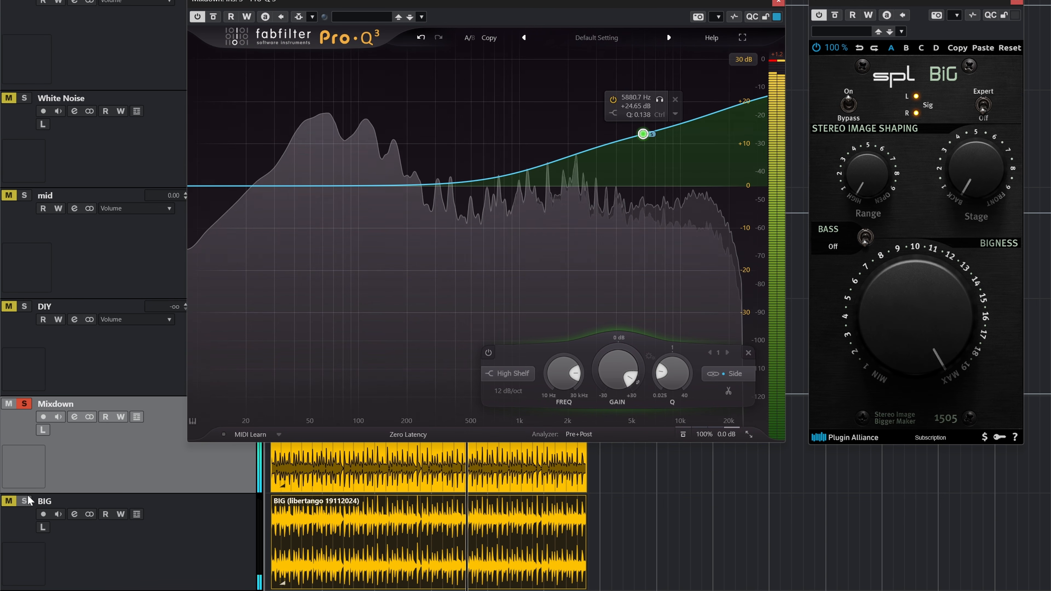
left_click(24, 500, "ctrl")
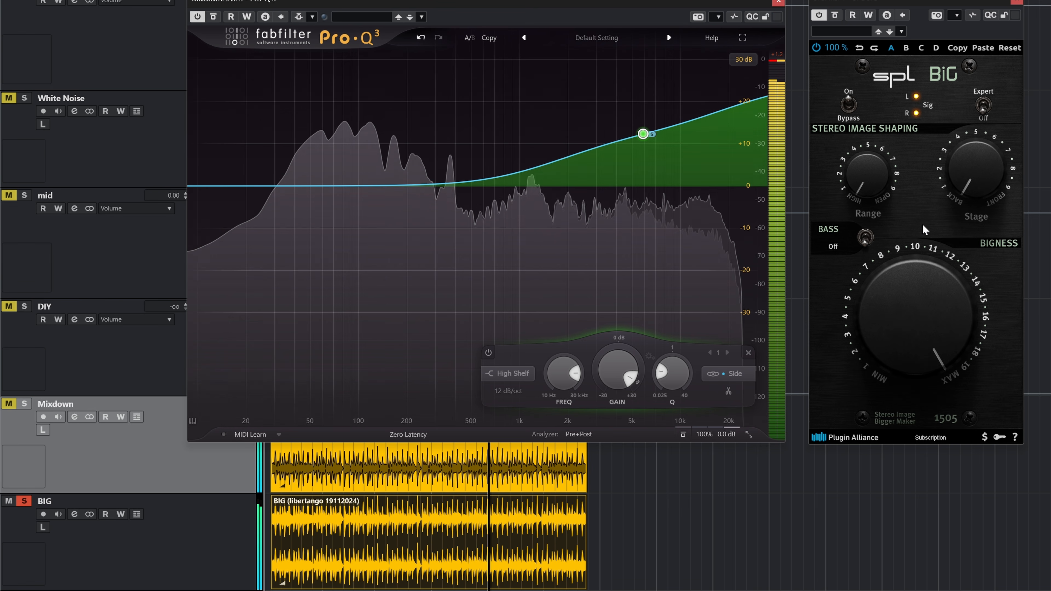
left_click(25, 405, "ctrl")
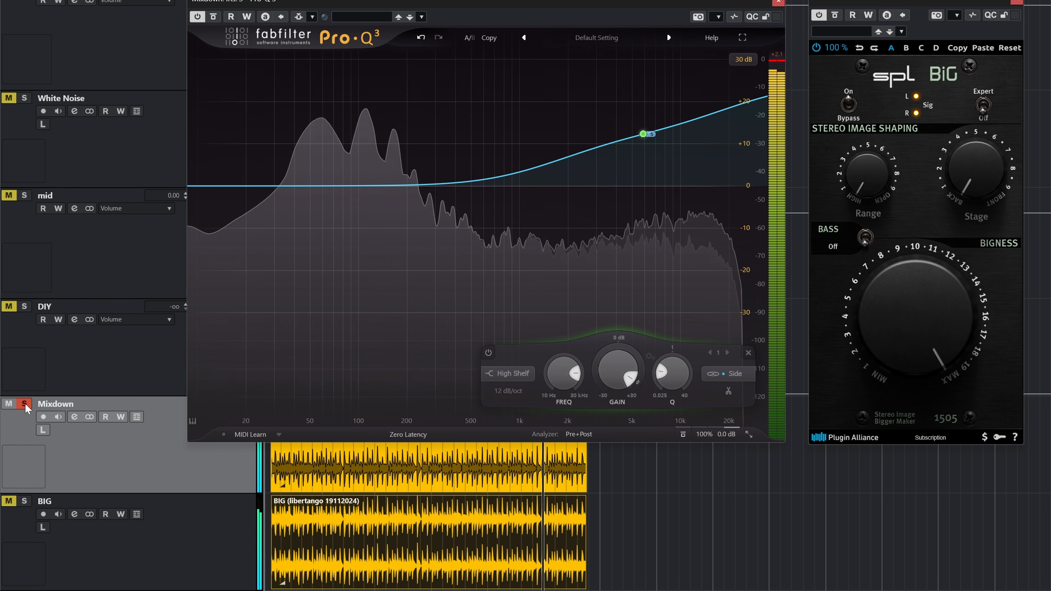
left_click(25, 502, "ctrl")
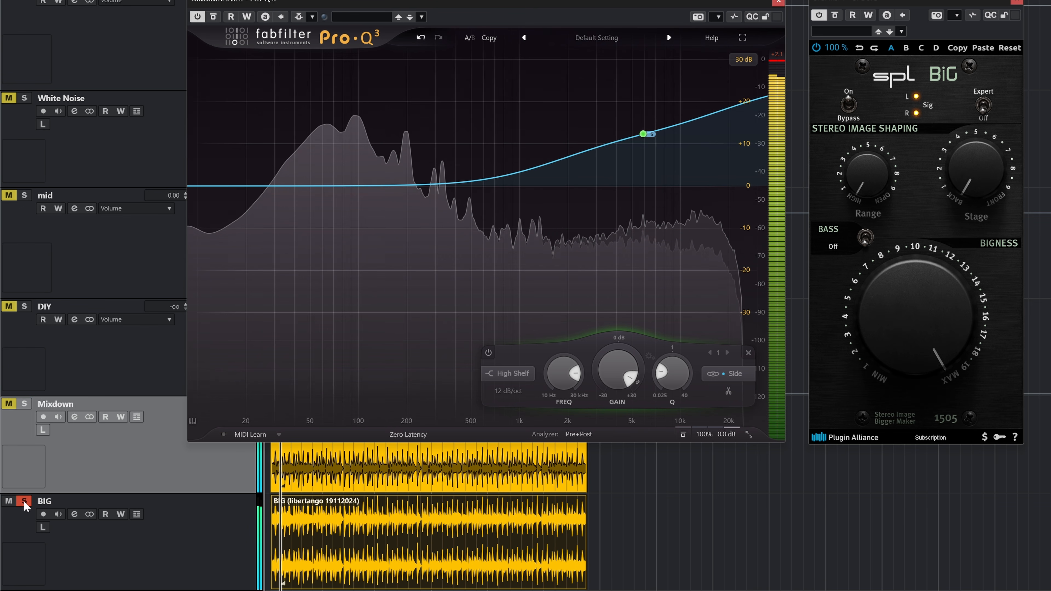
left_click(24, 404, "ctrl")
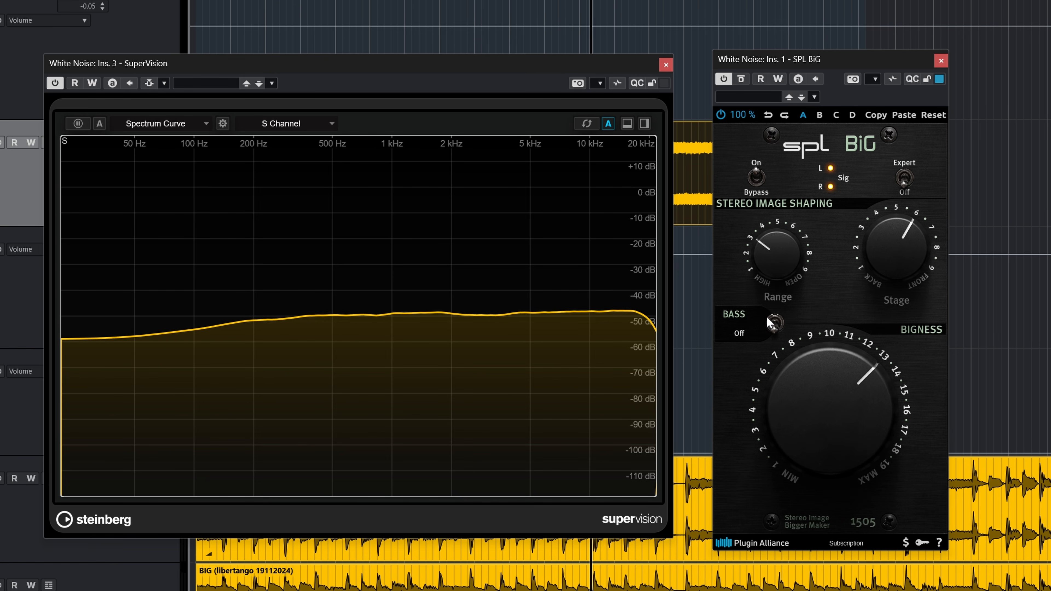
Step: Set Range to High and Stage to Front in the White Noise track's SPL BiG
left_click_drag(766, 317, 761, 349)
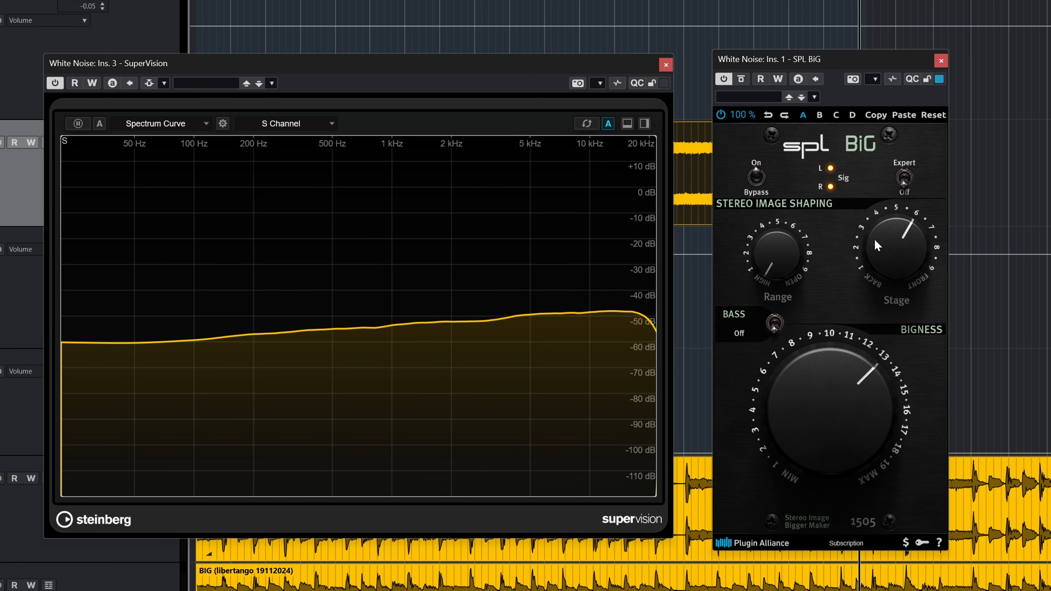
left_click_drag(859, 315, 848, 154)
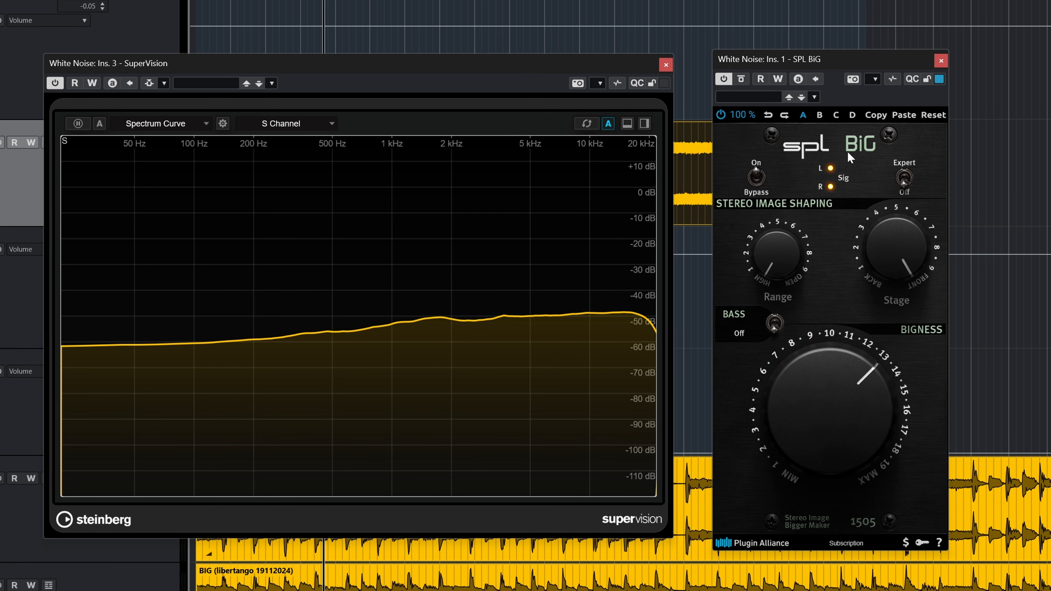
Step: Sweep the Range knob between High and Open in the White Noise track's SPL BiG, with Stage set to Front
left_click_drag(783, 268, 781, 119)
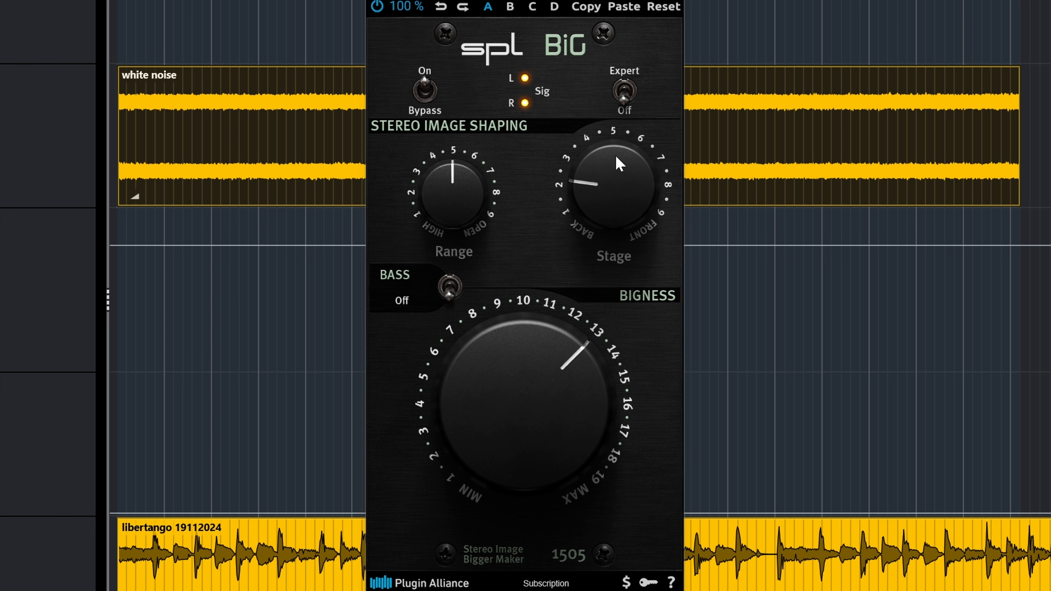
left_click_drag(605, 44, 602, 25)
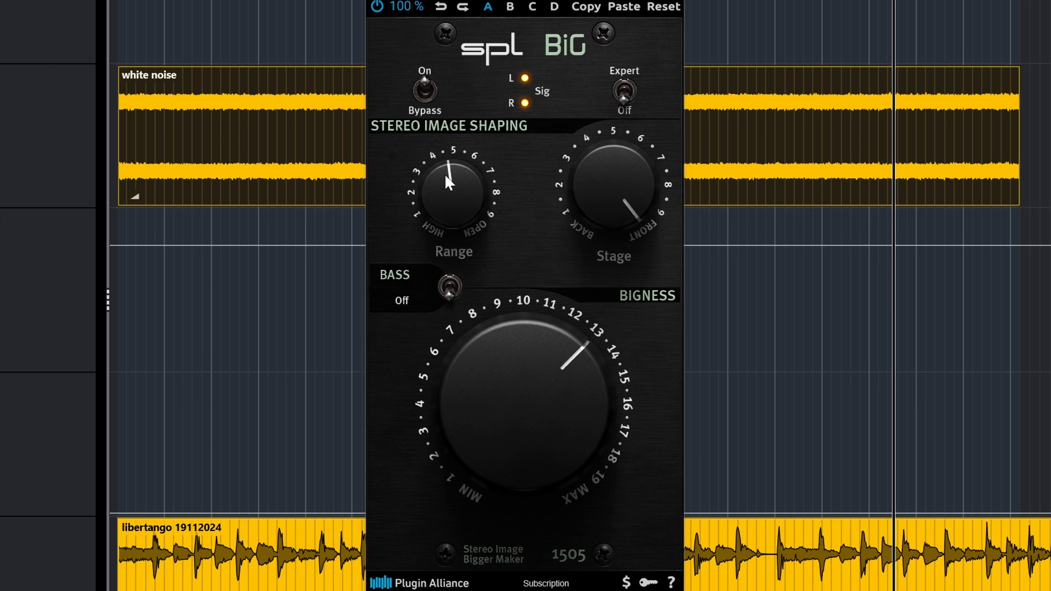
left_click_drag(451, 174, 420, 125)
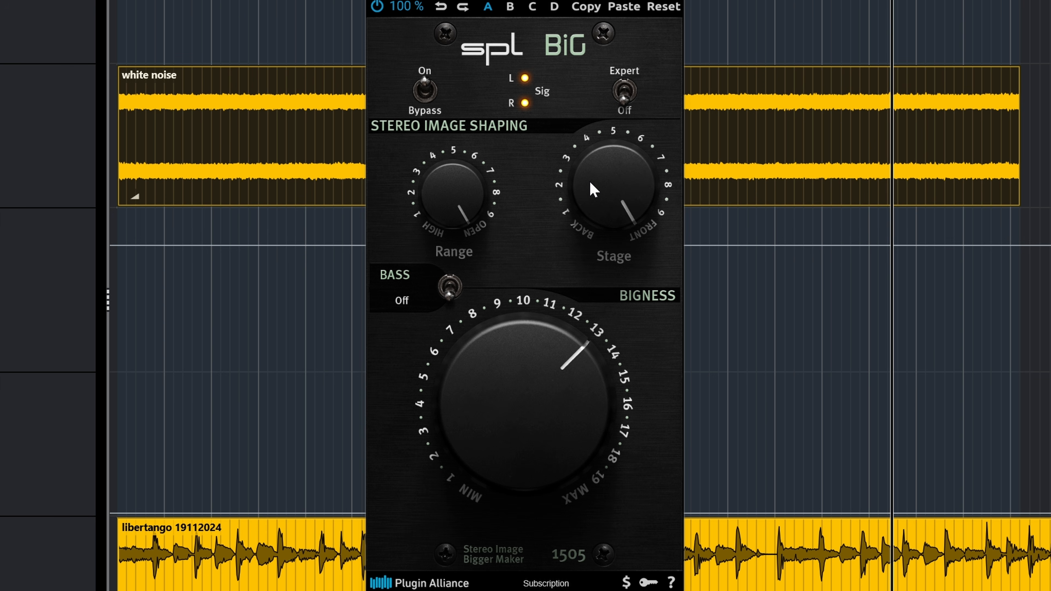
left_click_drag(454, 195, 442, 239)
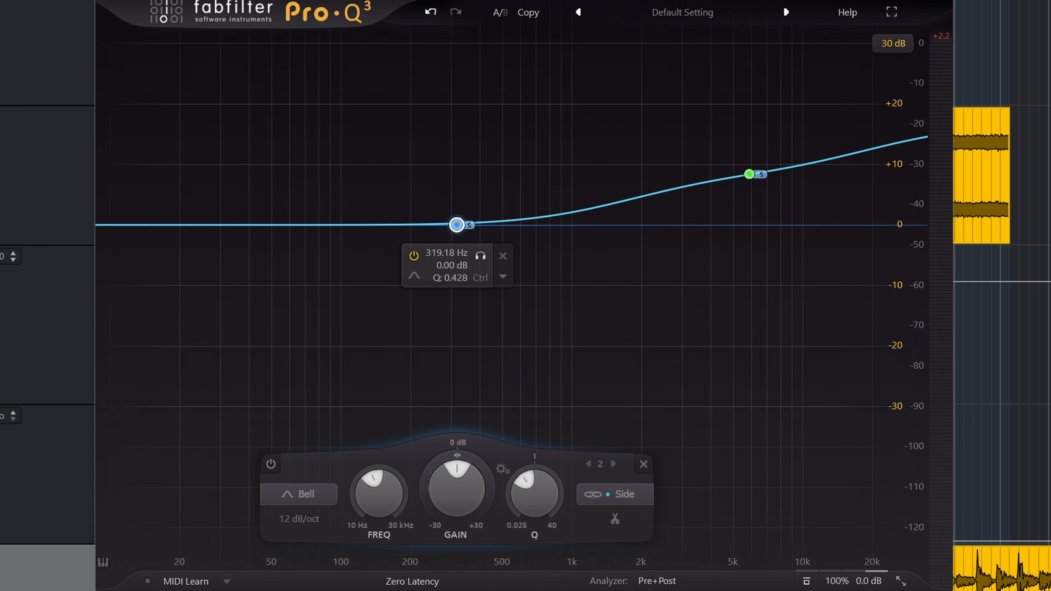
Step: During playback, reshape the Mixdown EQ's Side bell band, settling it at 464.35 Hz, +7.09 dB and Q 0.517
key("space")
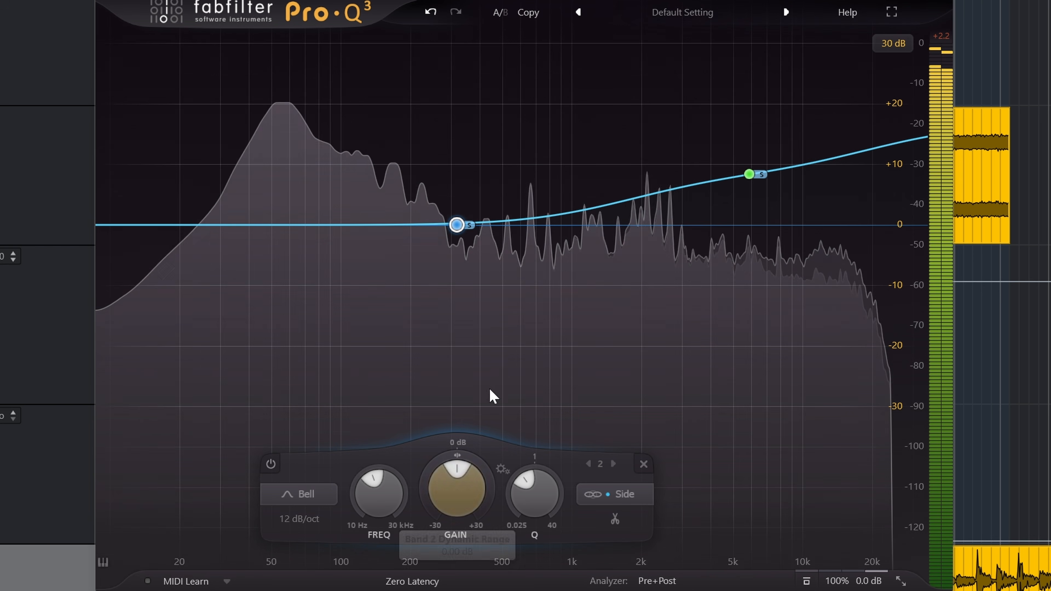
left_click_drag(458, 225, 355, 182)
scroll(448, 536, "down", 4)
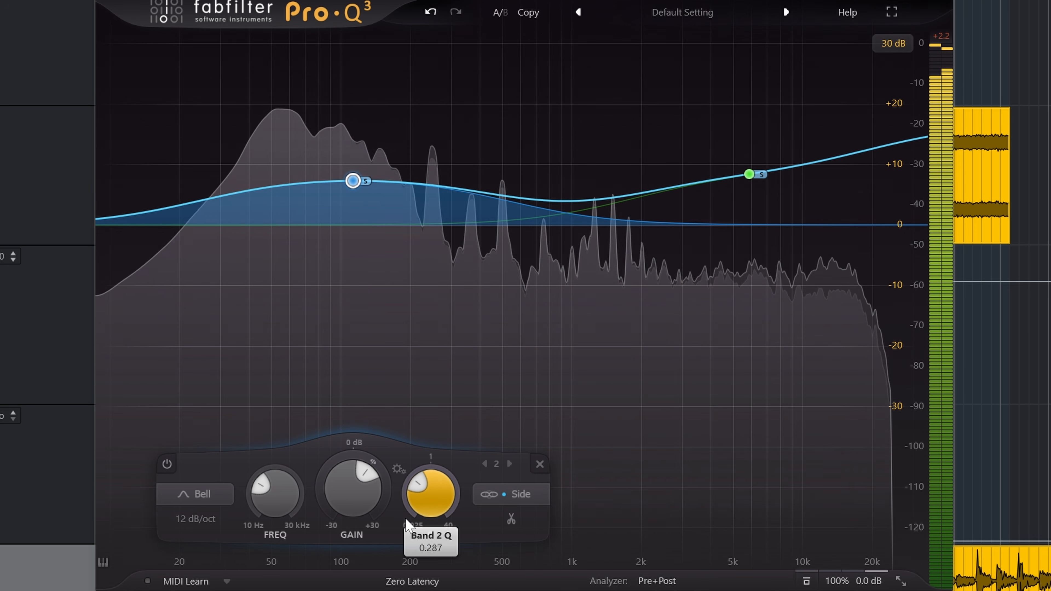
left_click_drag(353, 181, 386, 122)
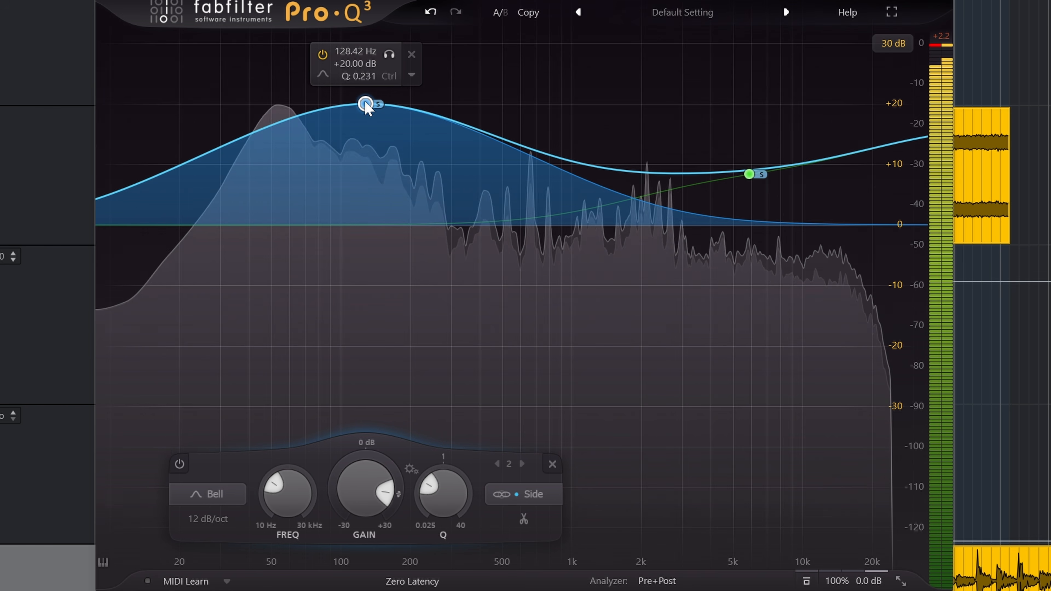
left_click_drag(372, 108, 375, 153)
left_click_drag(453, 491, 458, 479)
left_click_drag(375, 154, 495, 183)
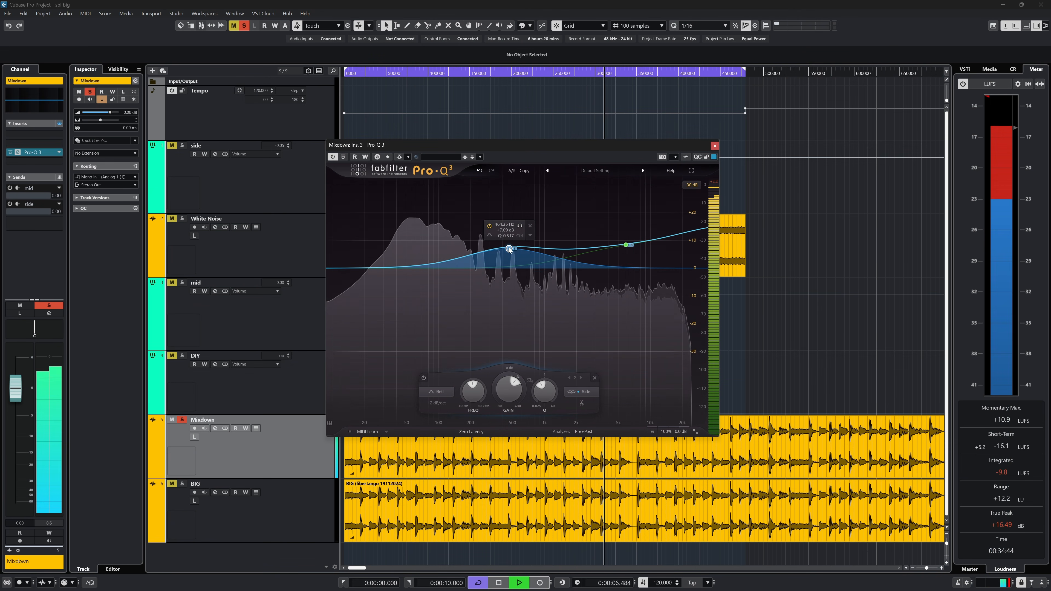
Step: Bypass the Mixdown EQ's Side bell band, solo the BIG track and sweep its SPL BiG Range knob for comparison
left_click(488, 228)
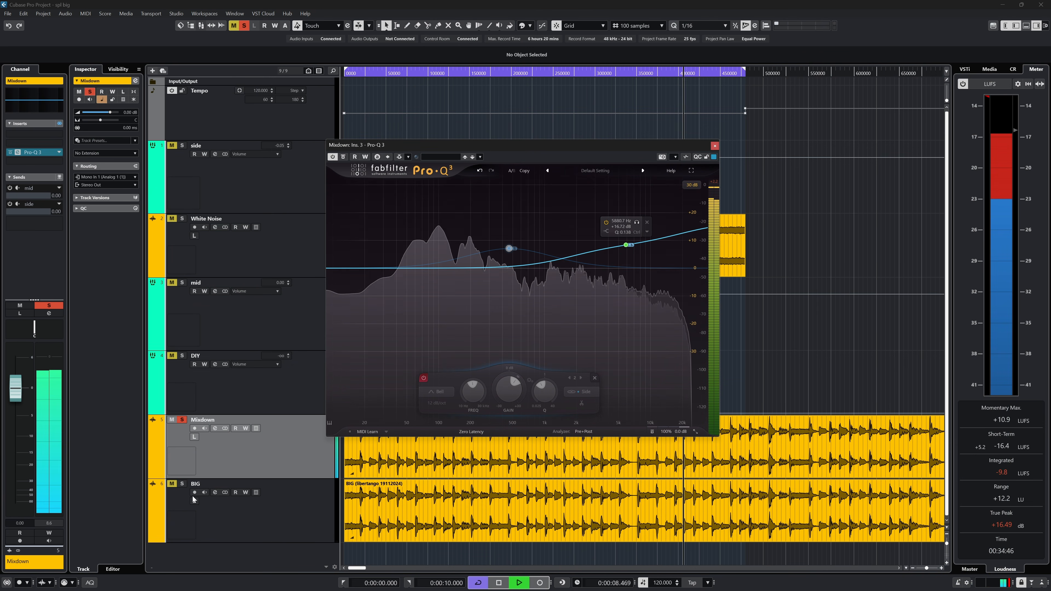
left_click(181, 484, "ctrl")
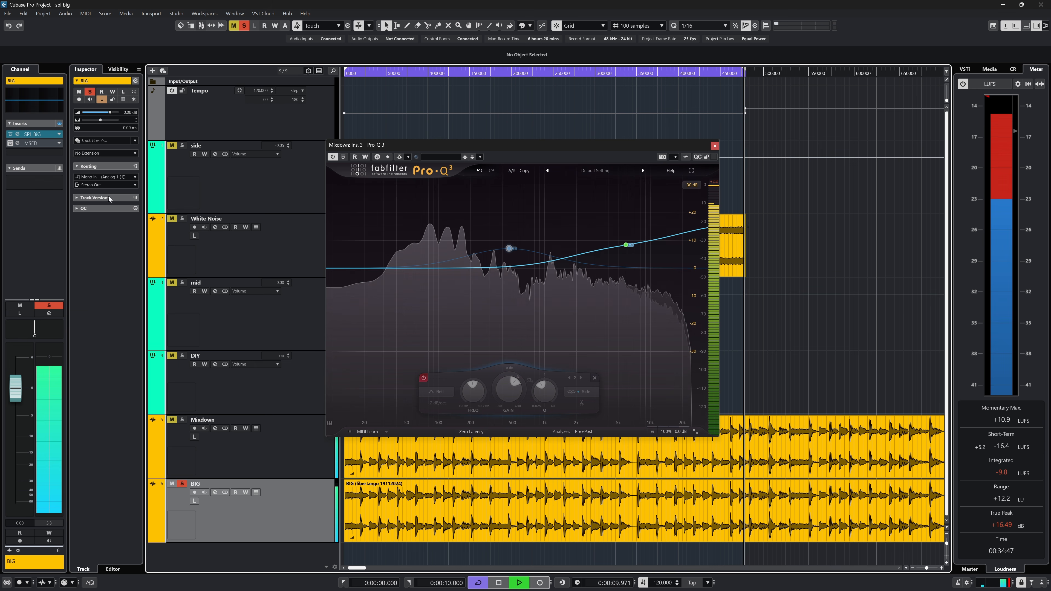
left_click(17, 133)
left_click_drag(533, 157, 748, 155)
left_click_drag(773, 257, 775, 240)
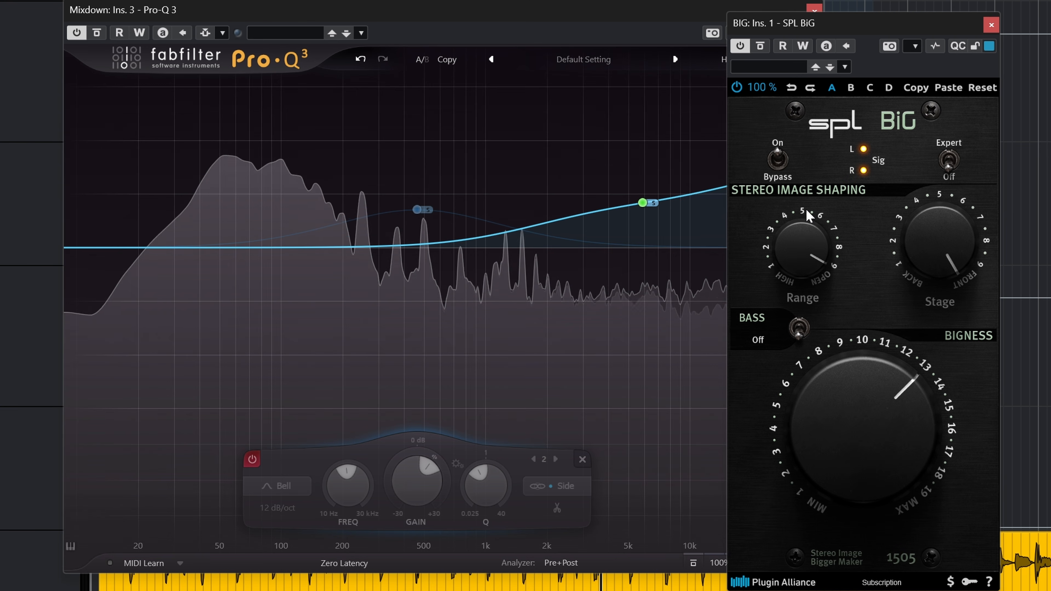
left_click_drag(808, 200, 794, 257)
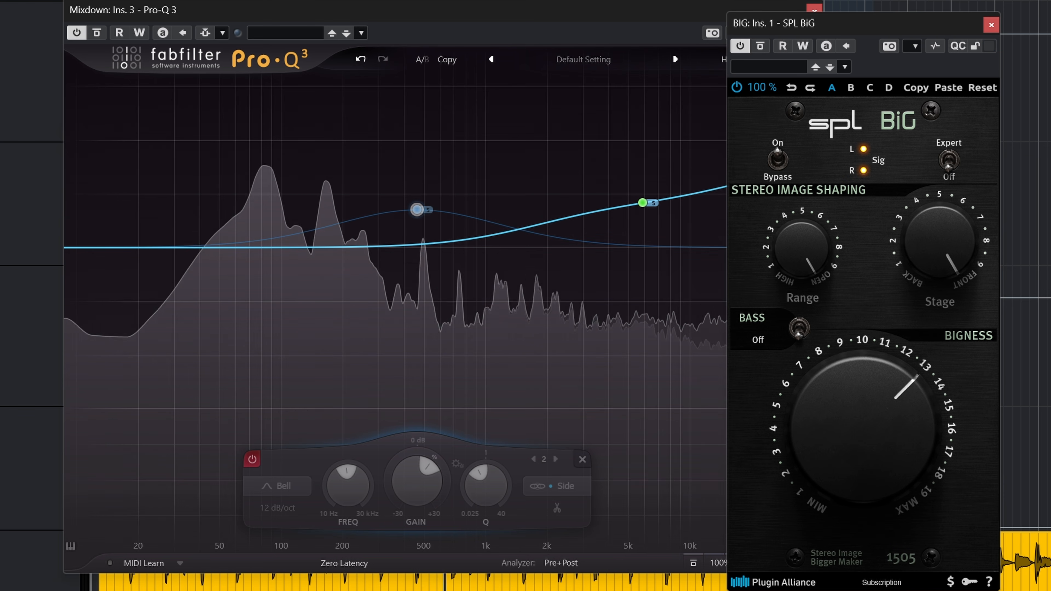
Step: Shift the Mixdown EQ's 464.35 Hz Side bell band to a higher frequency
left_click(515, 17)
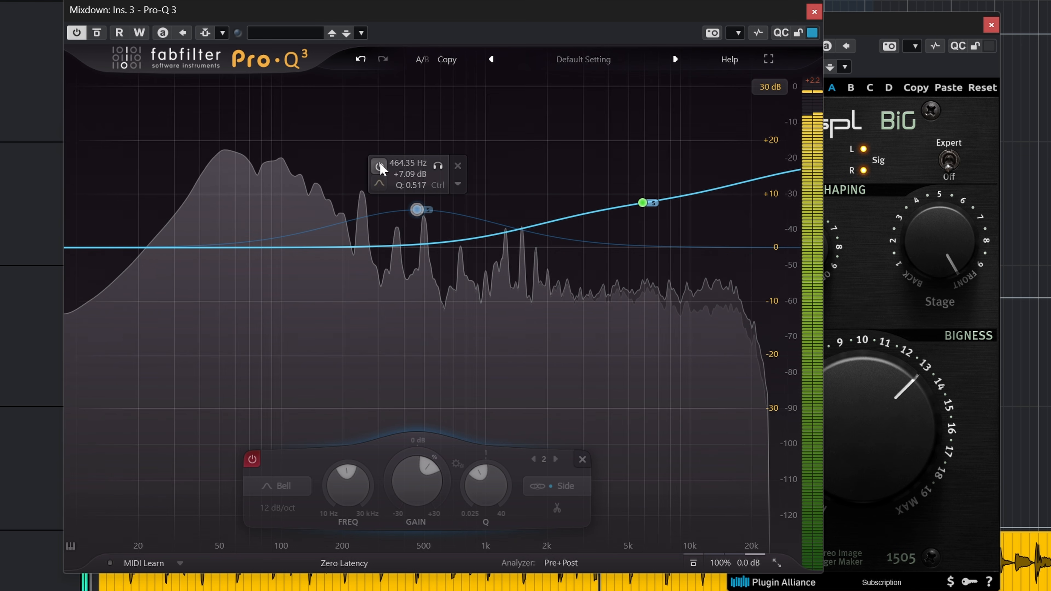
left_click_drag(416, 209, 504, 205)
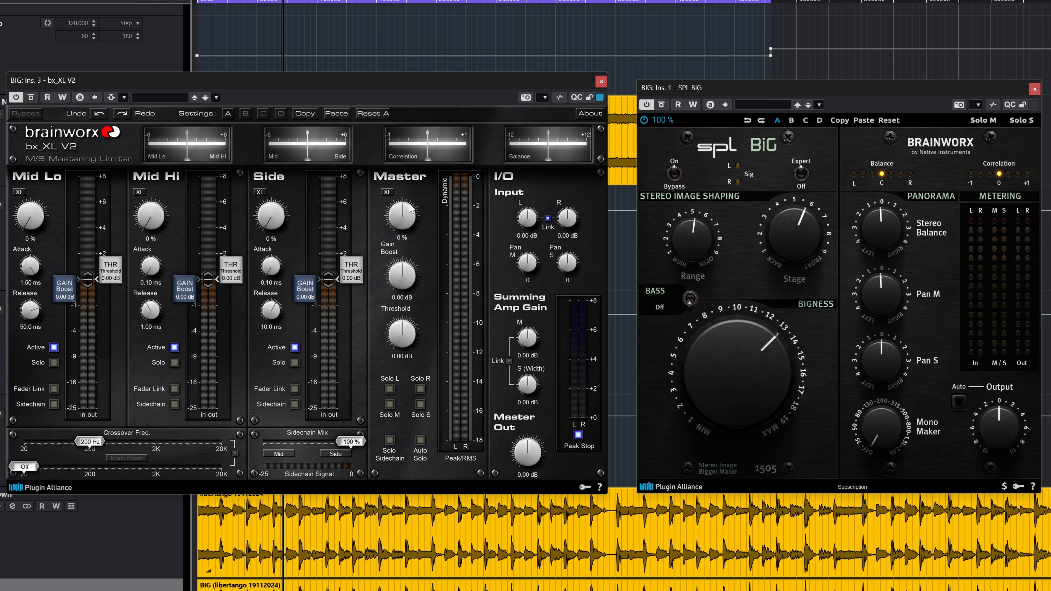
Step: Toggle SPL BiG's Expert section off and back on, and adjust the Range and Stage knobs
left_click_drag(408, 89, 430, 100)
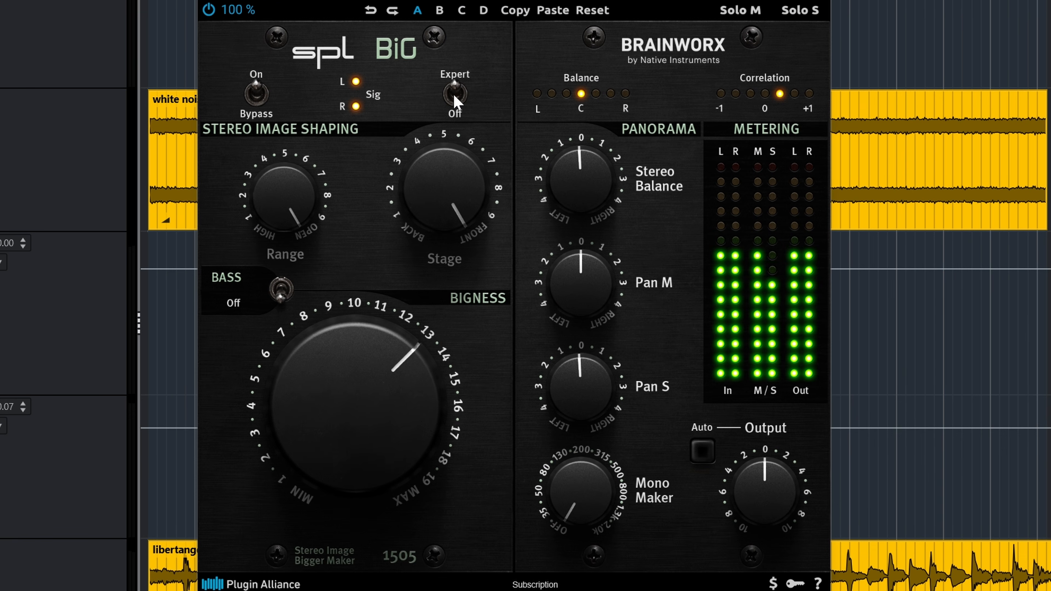
left_click(455, 95)
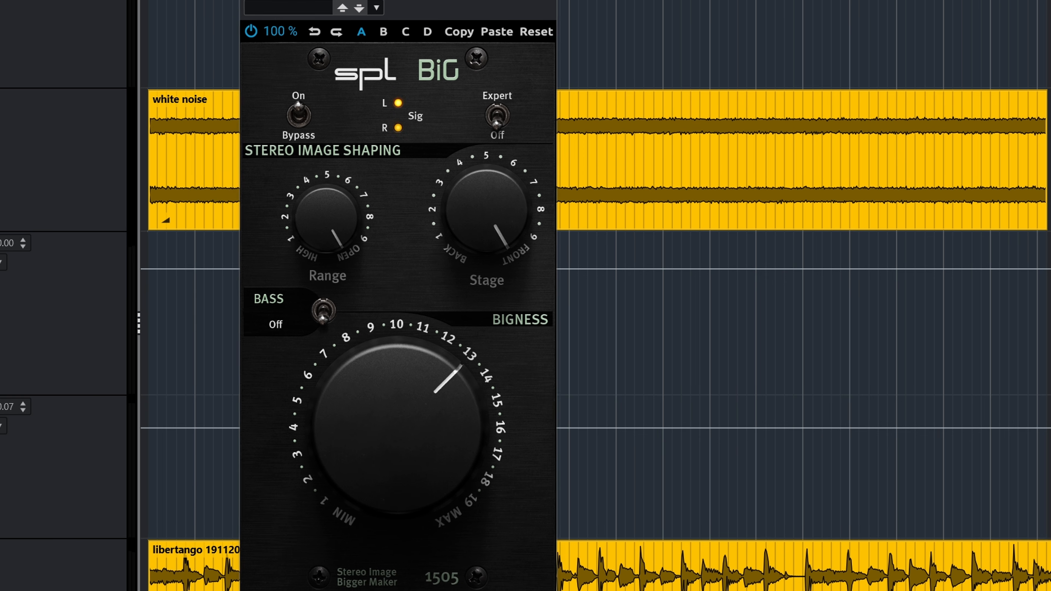
left_click(502, 111)
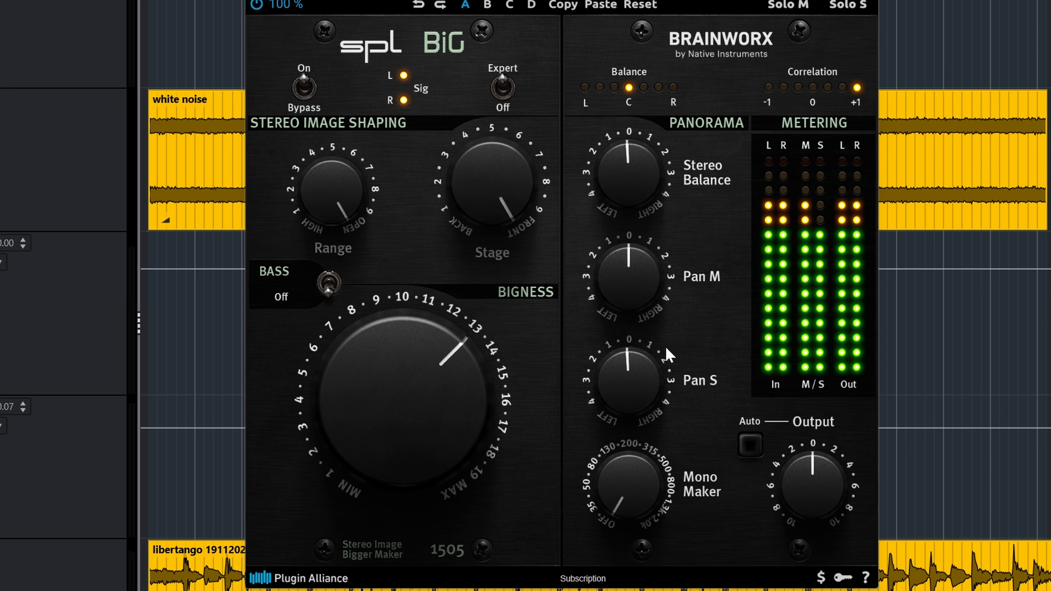
left_click_drag(326, 202, 325, 242)
left_click_drag(472, 198, 452, 244)
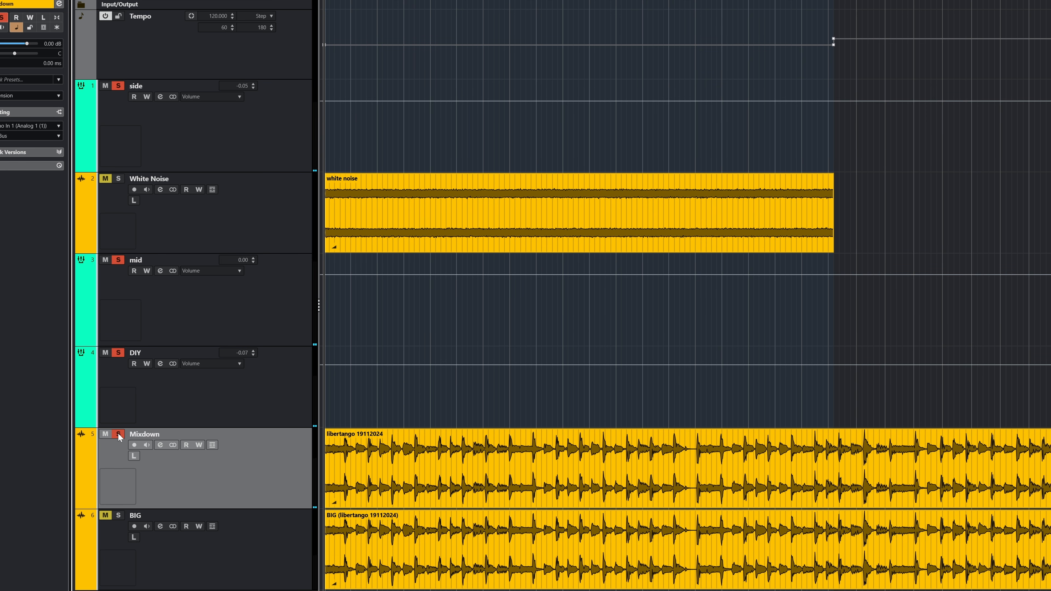
Step: Move the side track below White Noise, and pan the mid channel to R12 and the side channel to the right
left_click_drag(196, 129, 180, 303)
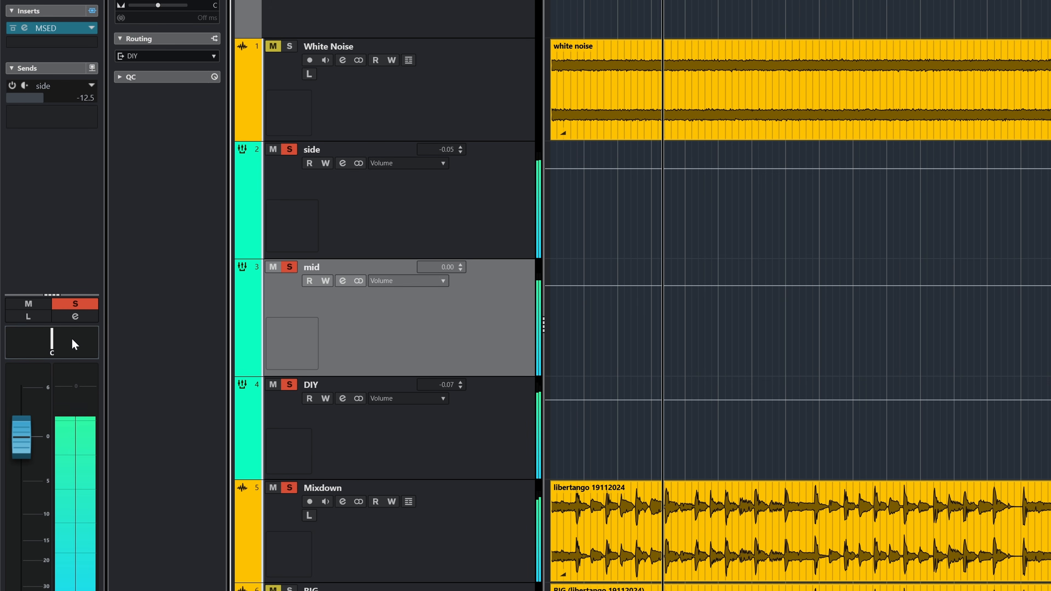
left_click_drag(74, 344, 96, 344)
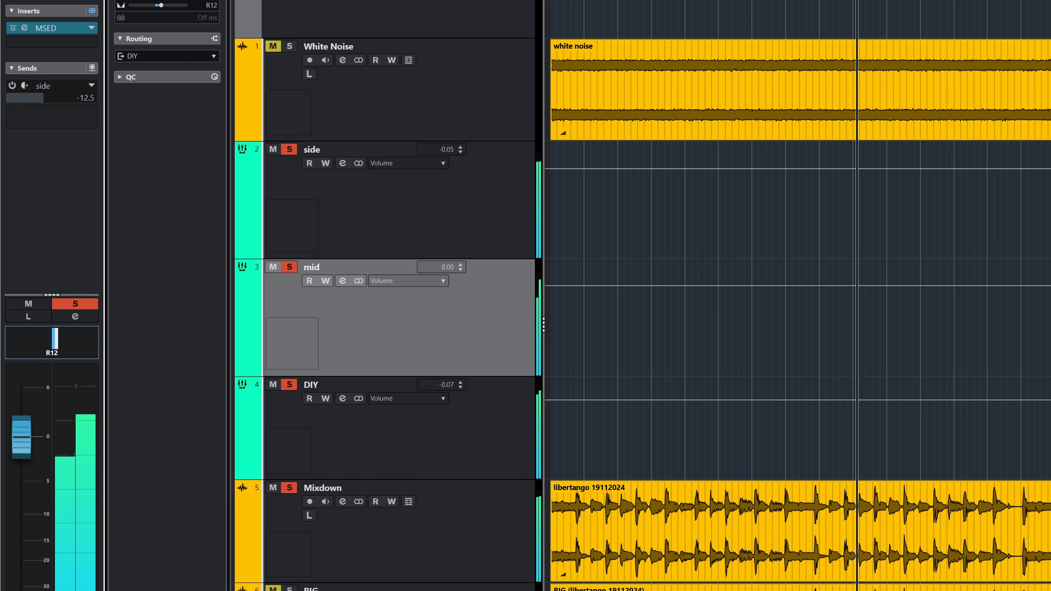
left_click(428, 245)
left_click_drag(77, 340, 96, 340)
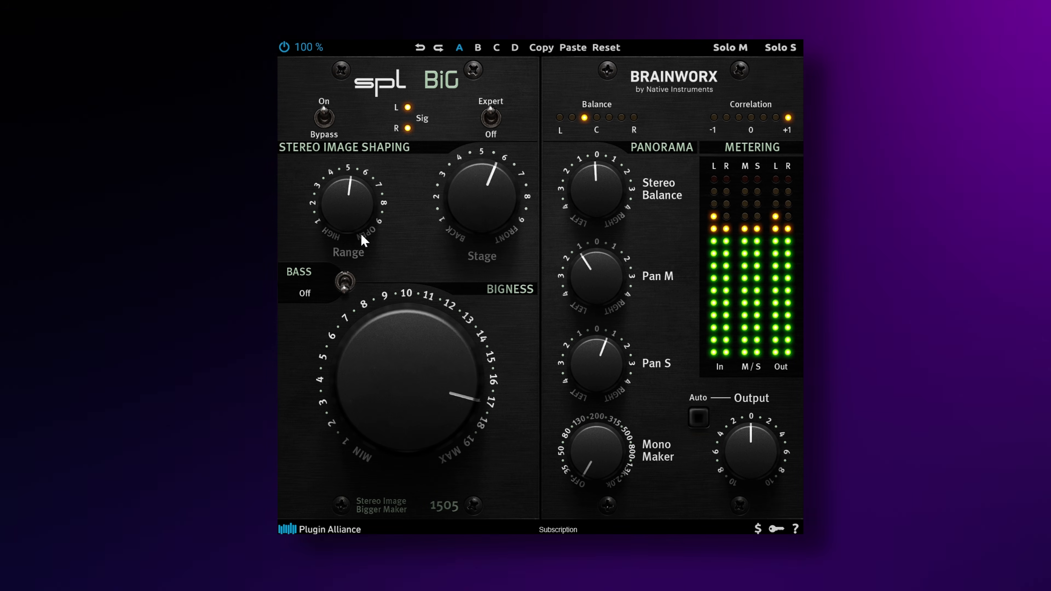
Step: Set SPL BiG's Range to about 3, Mono Maker to about 50 Hz, Bigness to about 11.5, Stage to about 7 and Stereo Balance to 1.2 L
left_click_drag(360, 234, 327, 236)
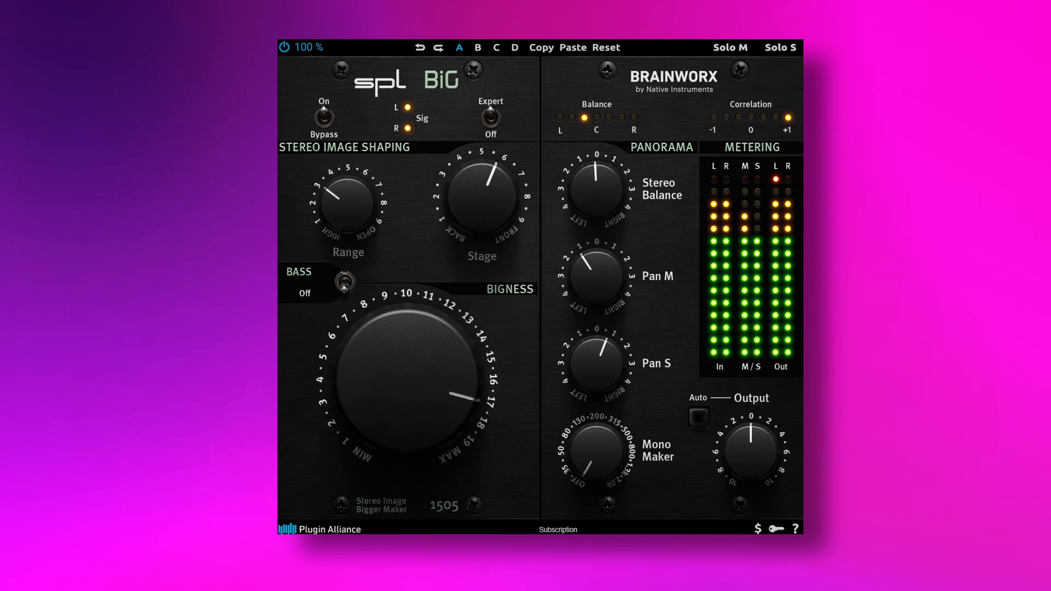
left_click_drag(597, 453, 617, 432)
left_click_drag(465, 387, 443, 407)
left_click_drag(490, 224, 495, 196)
left_click_drag(604, 178, 599, 194)
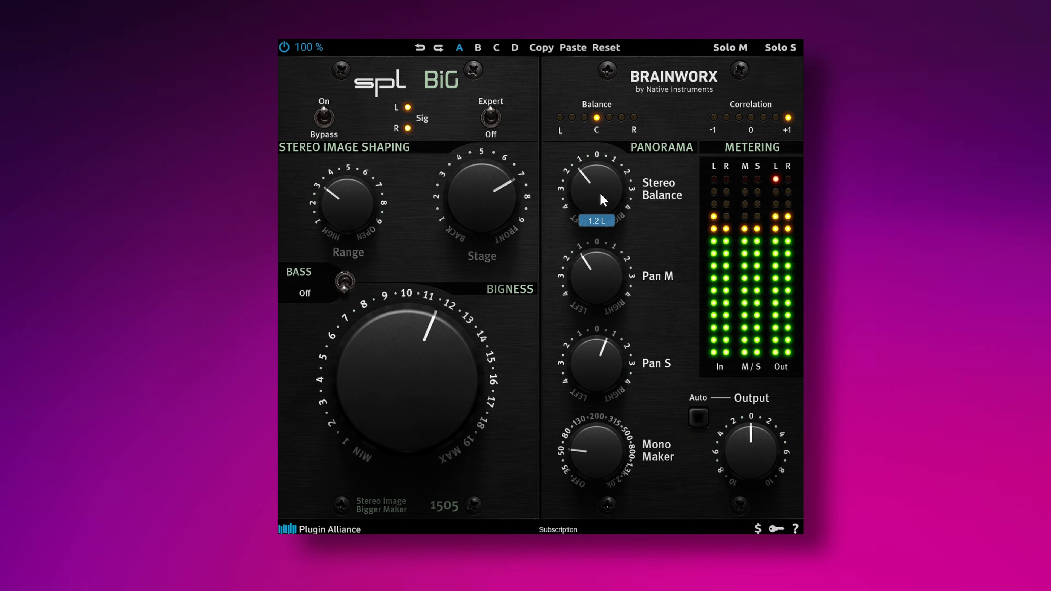
Step: Set SPL BiG's Pan M to 4.9 R, Pan S to 1.9 L and Mono Maker to 276 Hz
left_click_drag(599, 285, 616, 234)
left_click_drag(597, 374, 591, 400)
left_click_drag(593, 475, 603, 433)
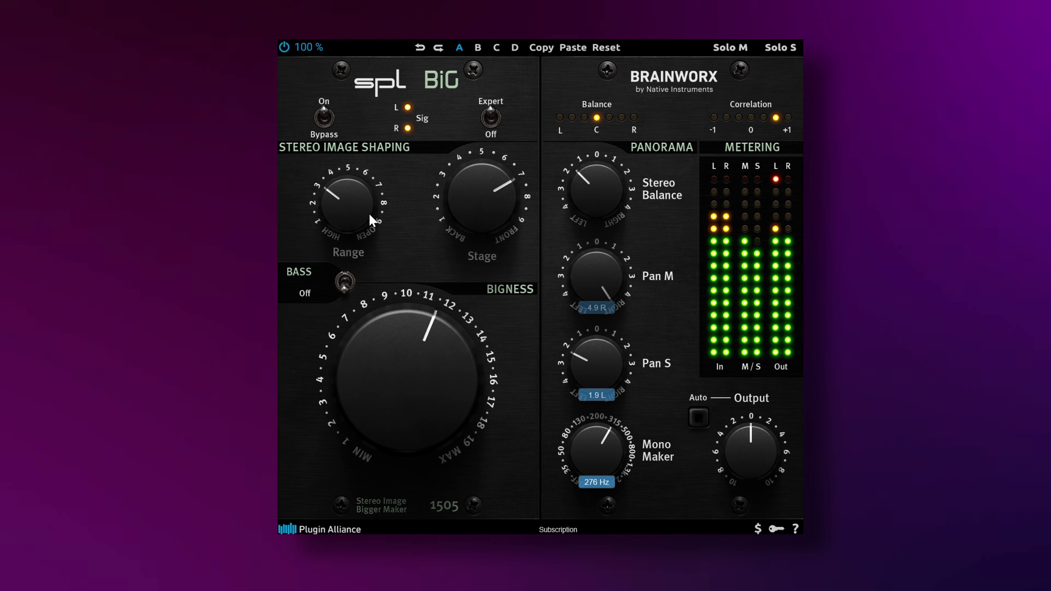
Step: Set SPL BiG's Range to about 5.5, Pan M to 0.2 R, Stereo Balance to 4.3 R and Mono Maker to 73 Hz
left_click_drag(368, 214, 377, 188)
left_click_drag(601, 293, 599, 306)
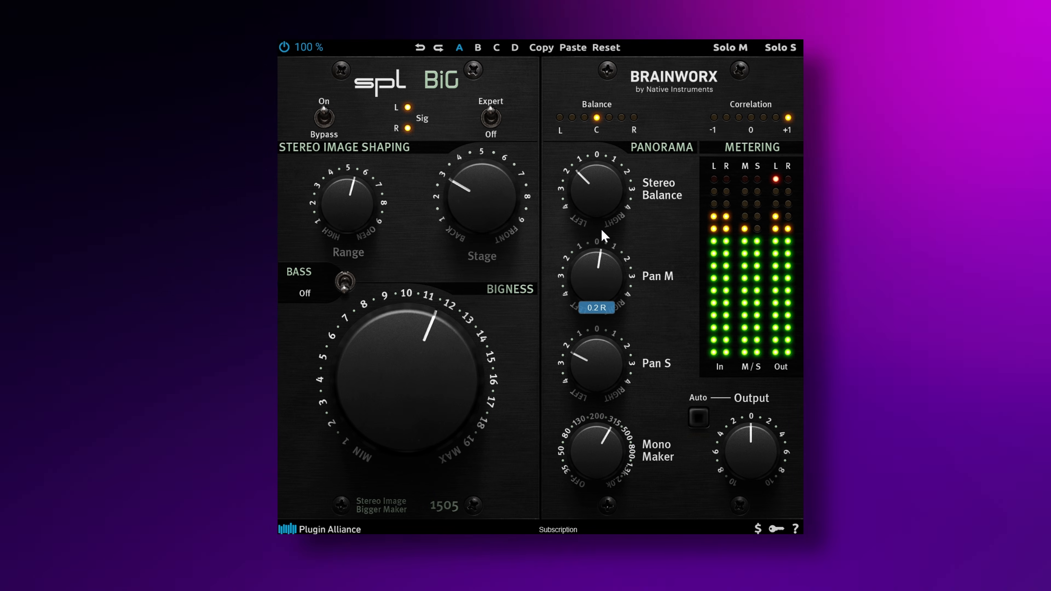
left_click_drag(602, 203, 617, 157)
left_click_drag(603, 436, 595, 462)
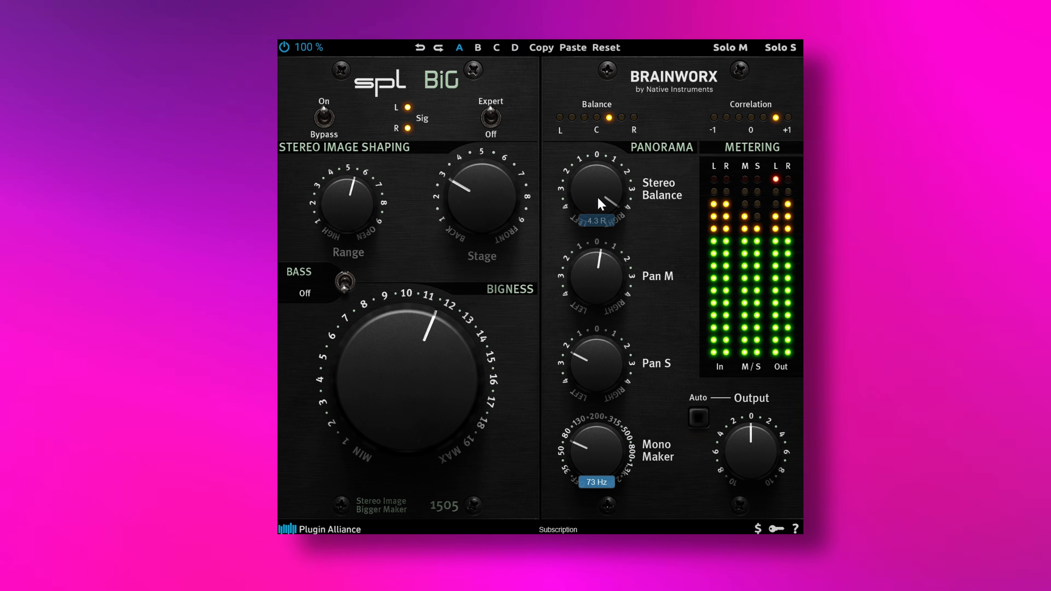